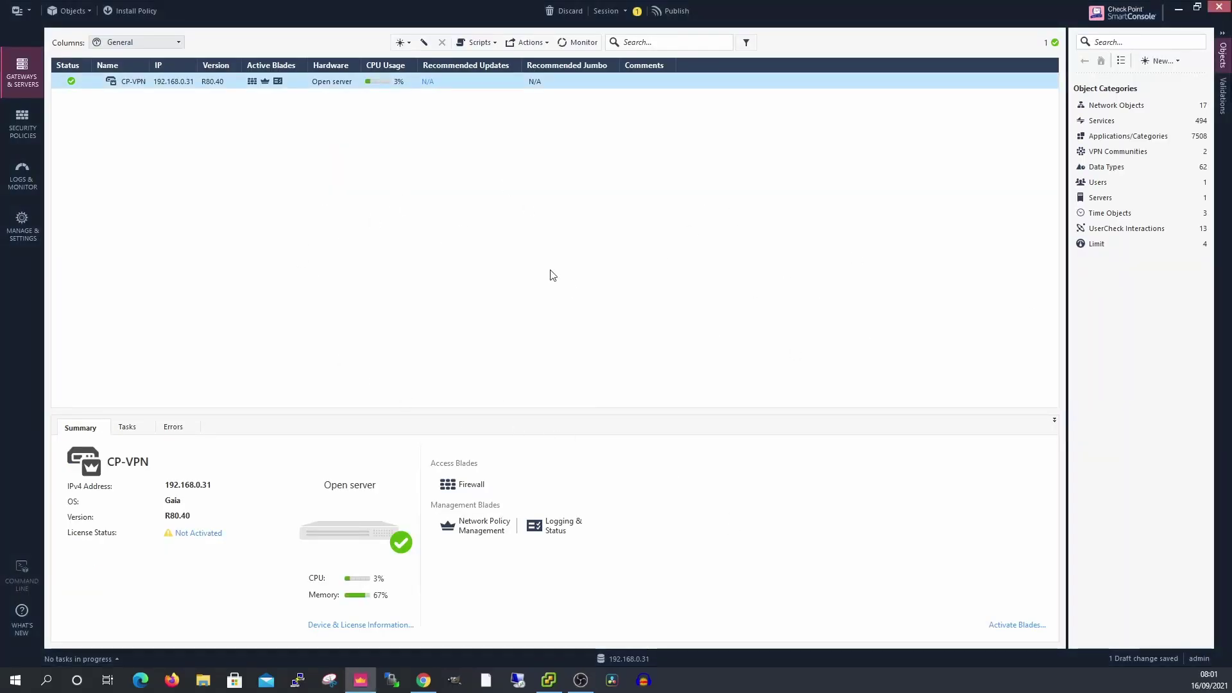
- Retrieve the CP-VPN gateway's interfaces with topology for inspection, discard the results and close the gateway properties without saving
double_click(184, 84)
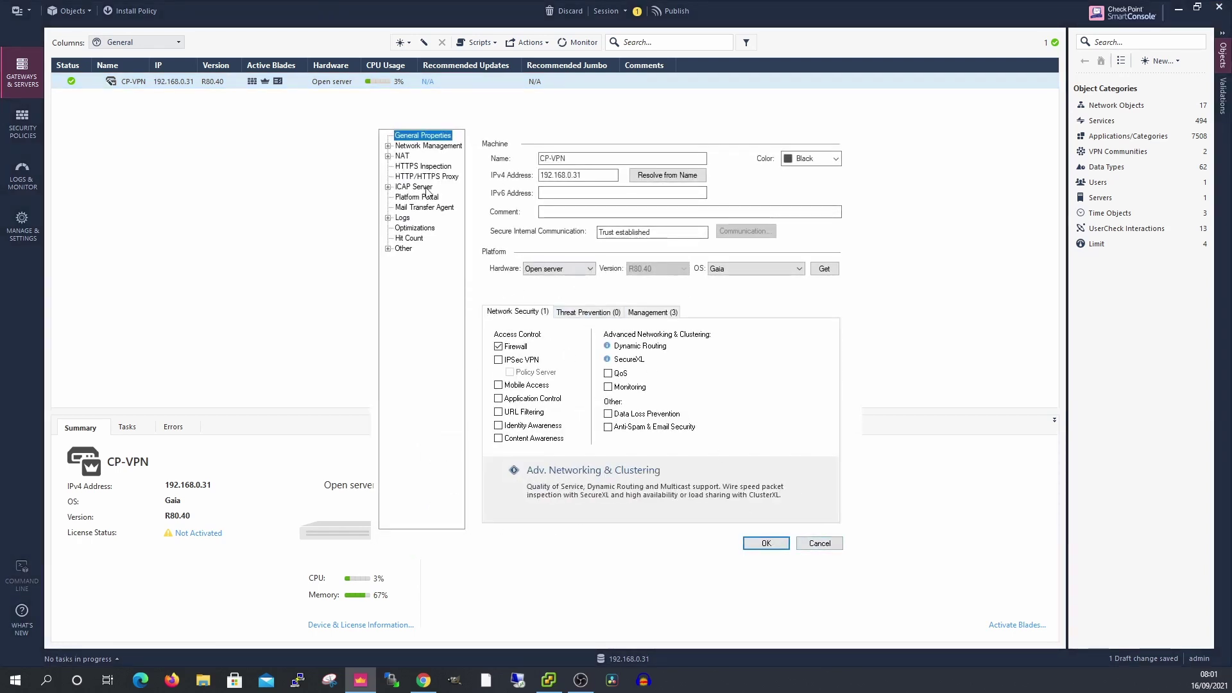
click(387, 145)
click(421, 147)
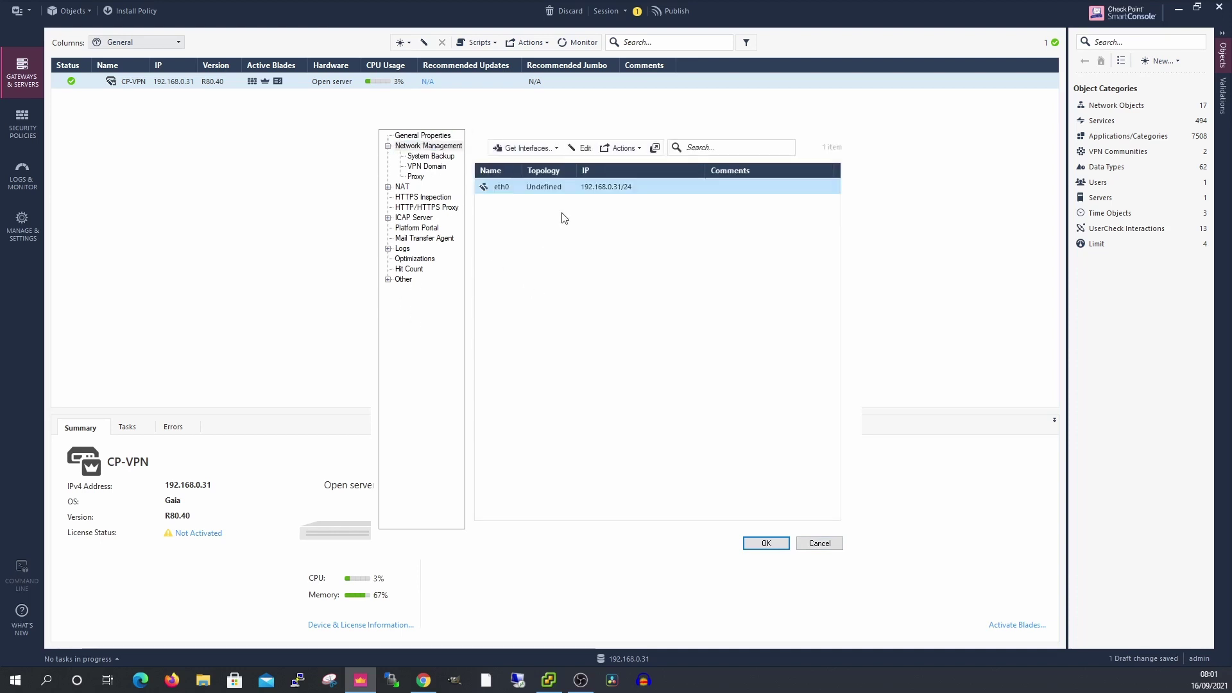
click(555, 149)
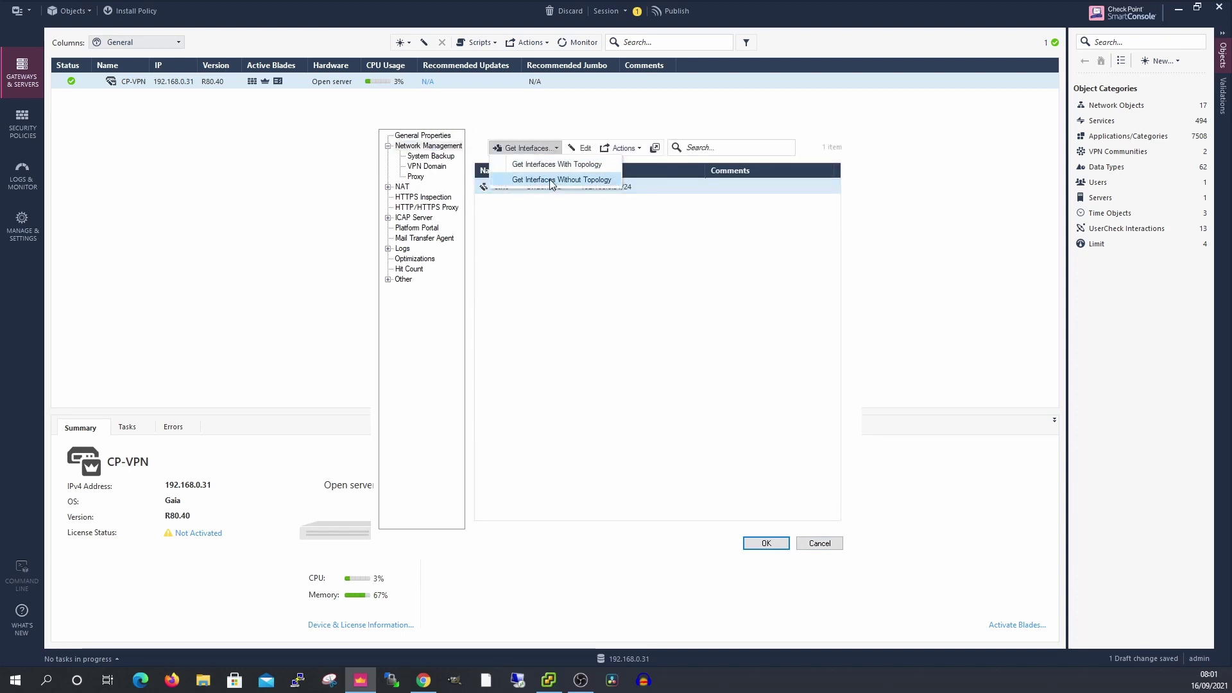
click(536, 165)
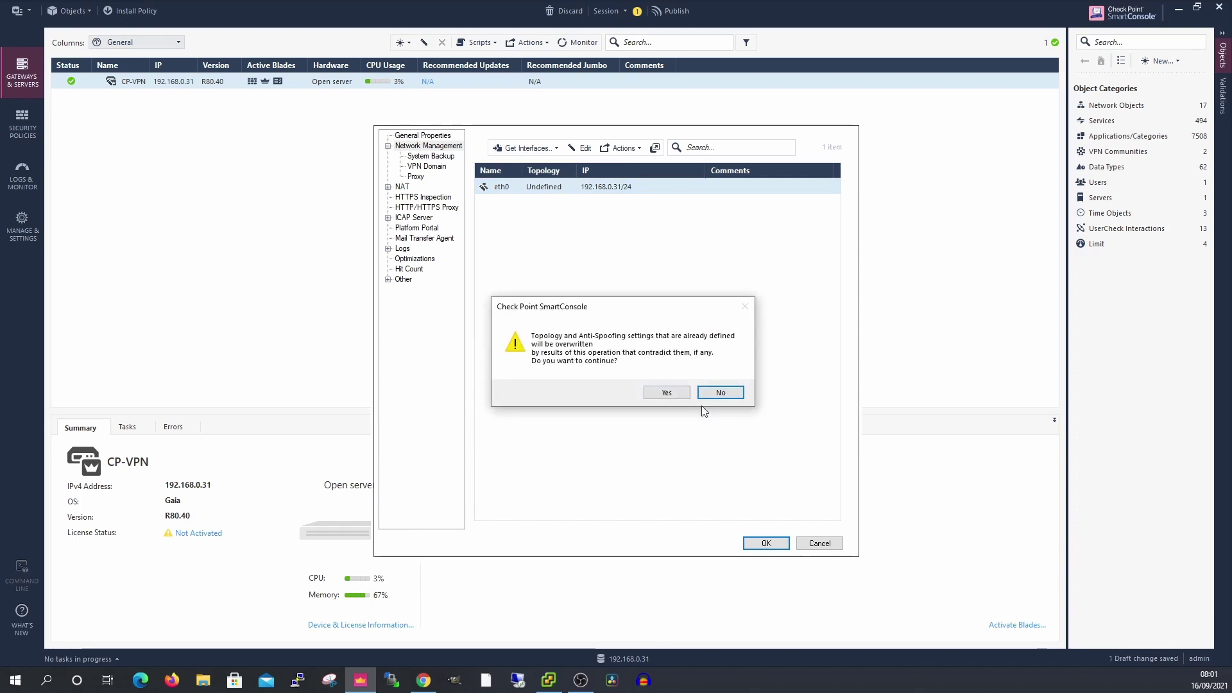
click(667, 393)
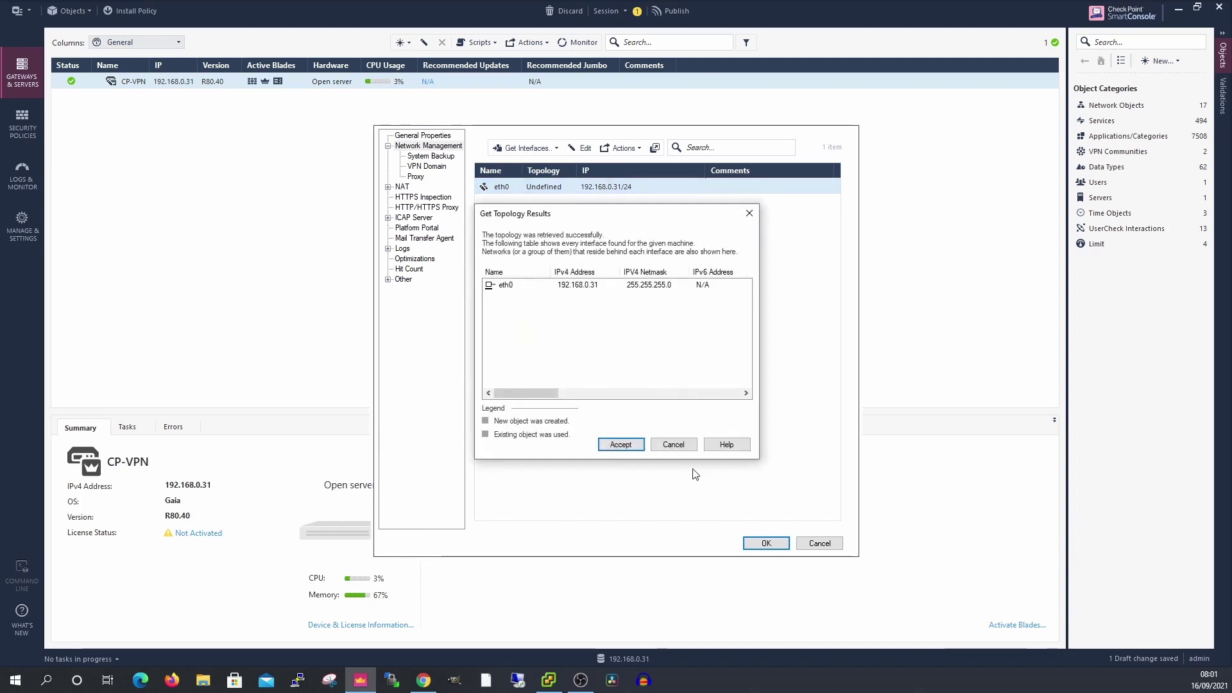
click(674, 446)
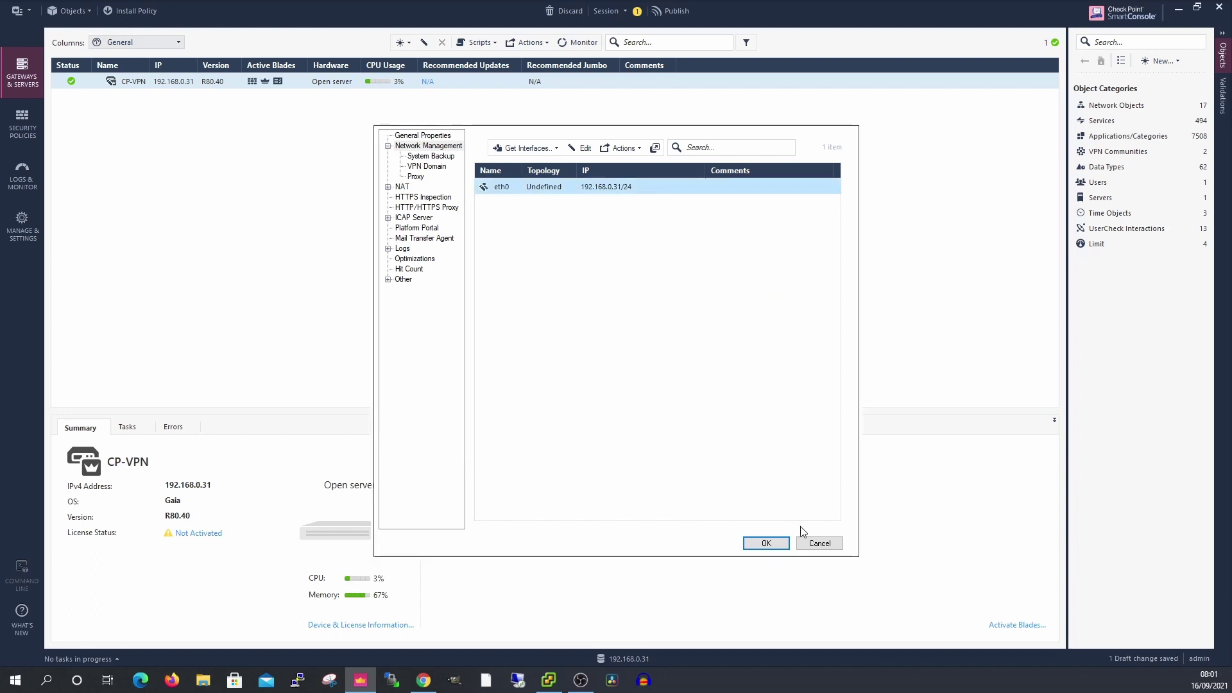
click(818, 543)
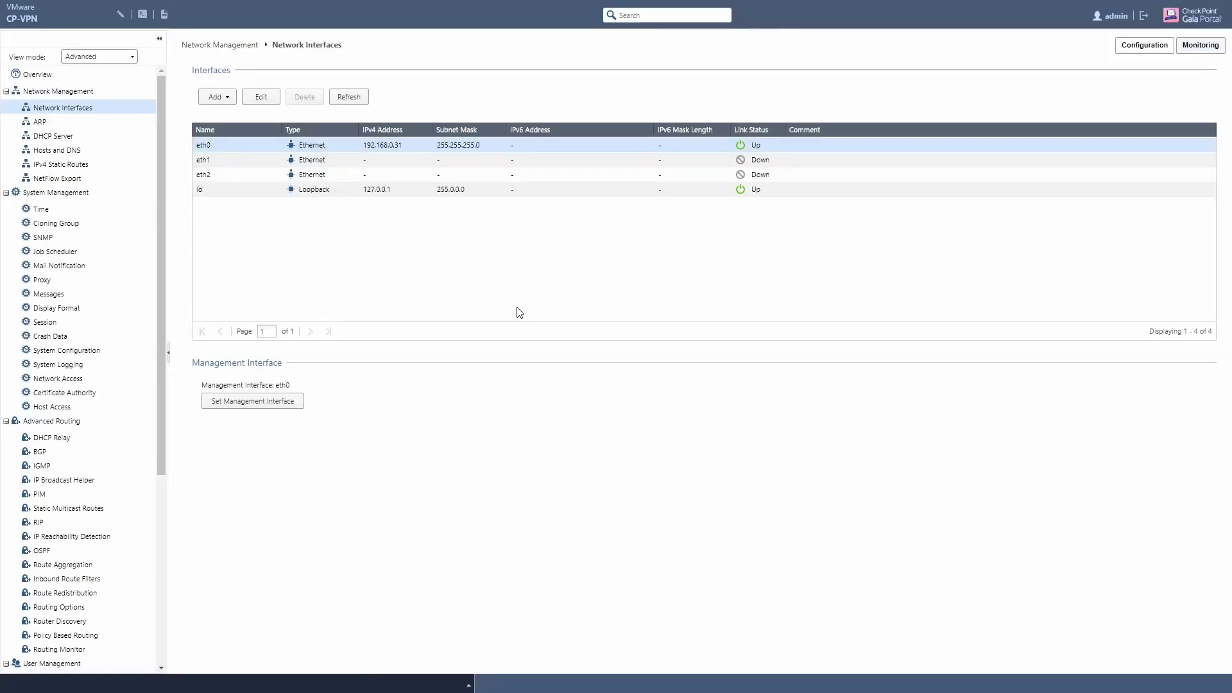
- In the Gaia Portal, set the comment of interface eth0 to "Home LAN", review its IPv6 and Ethernet settings, and save
double_click(803, 147)
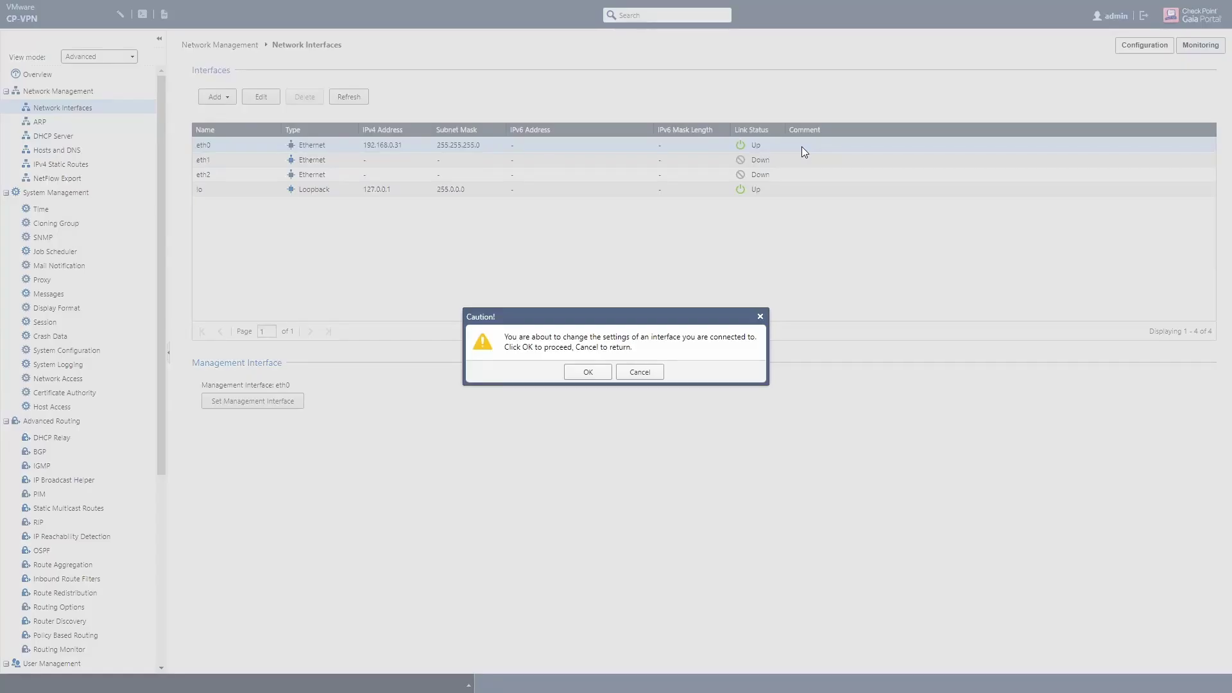
click(587, 372)
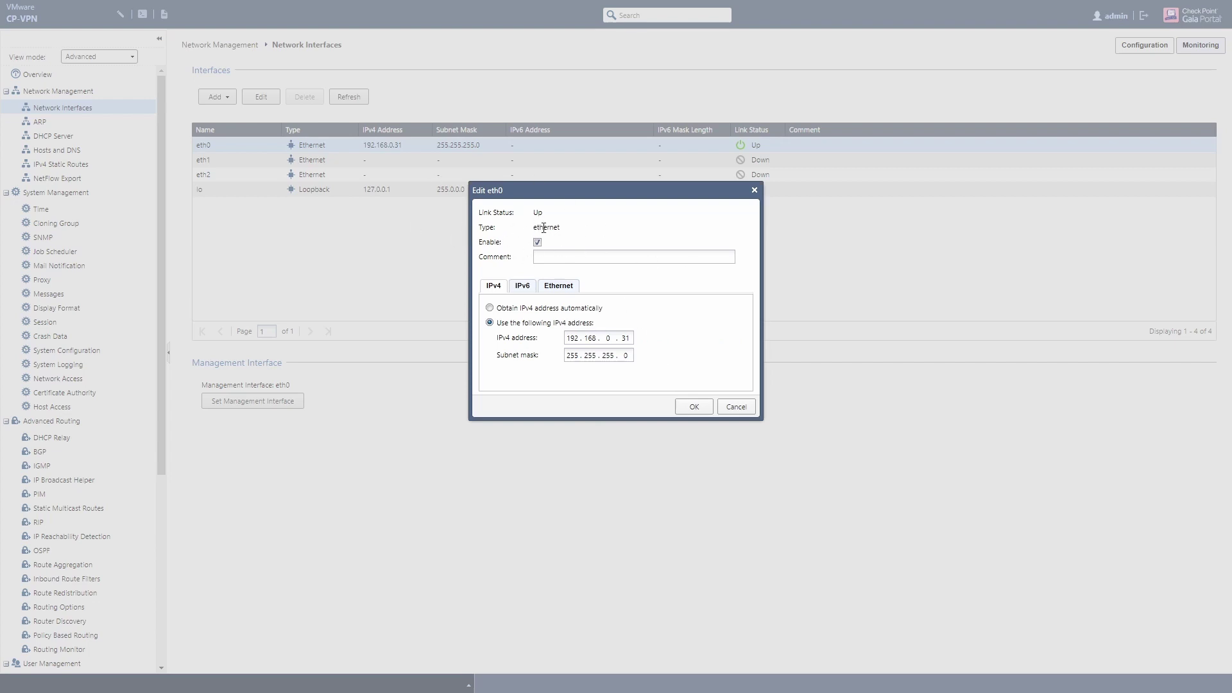
click(643, 258)
text(Home LAN)
click(522, 286)
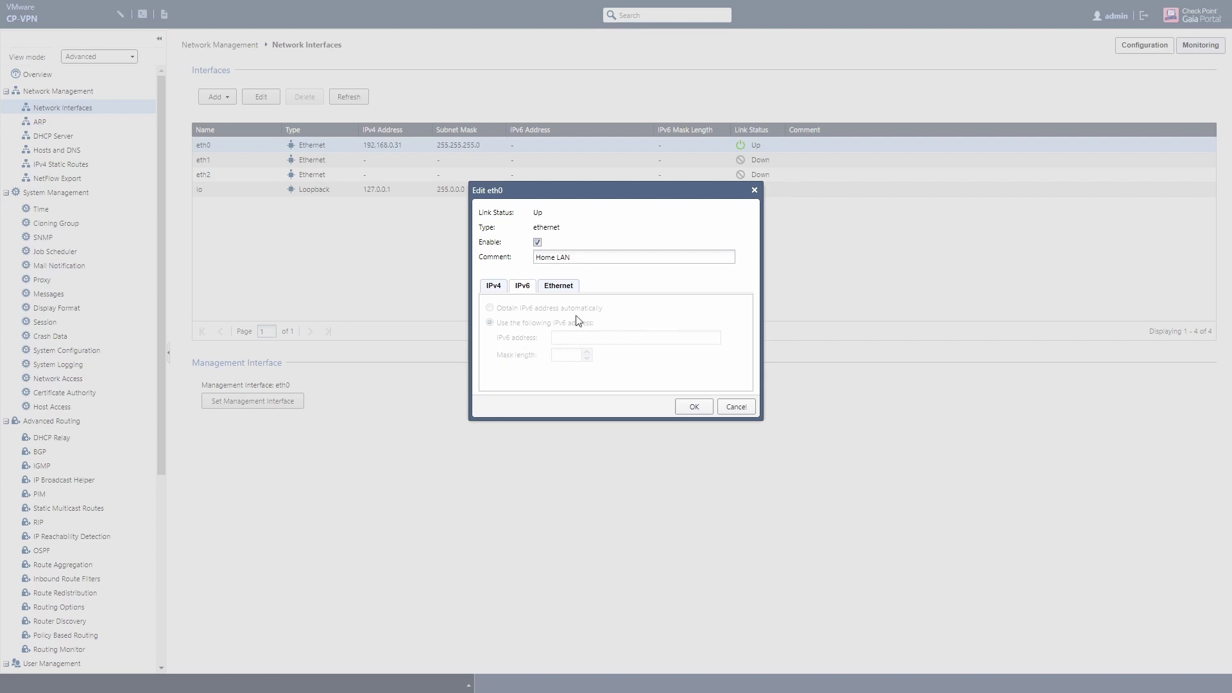
click(563, 292)
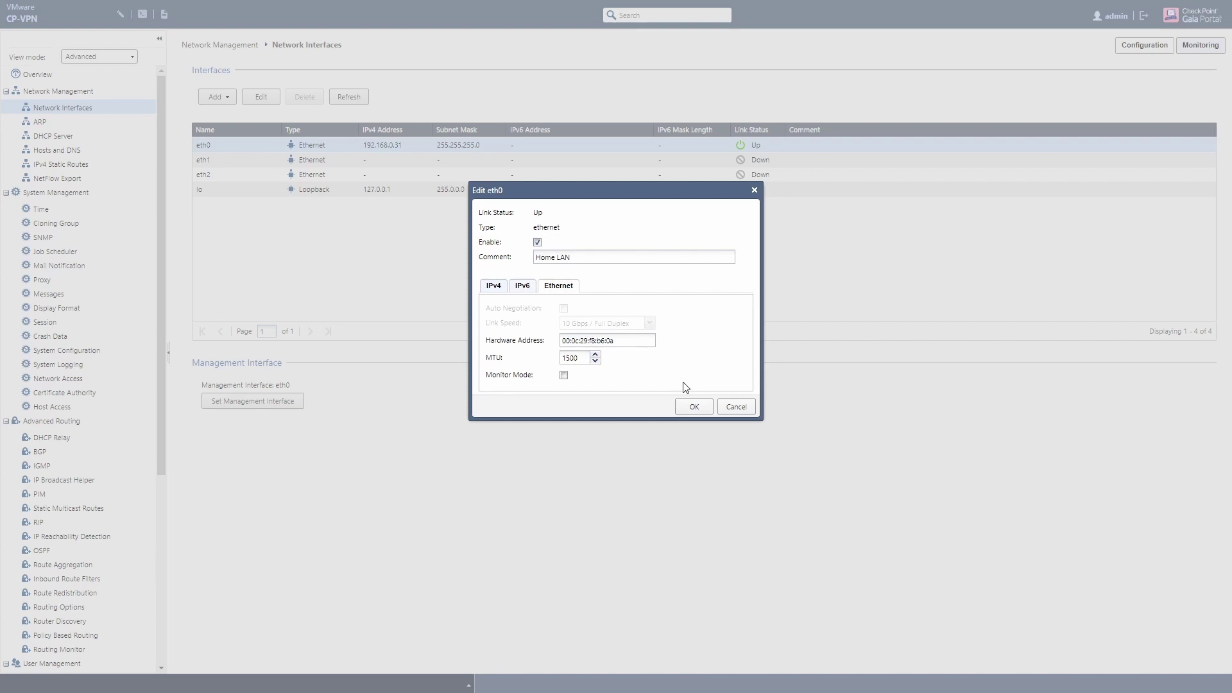
click(492, 292)
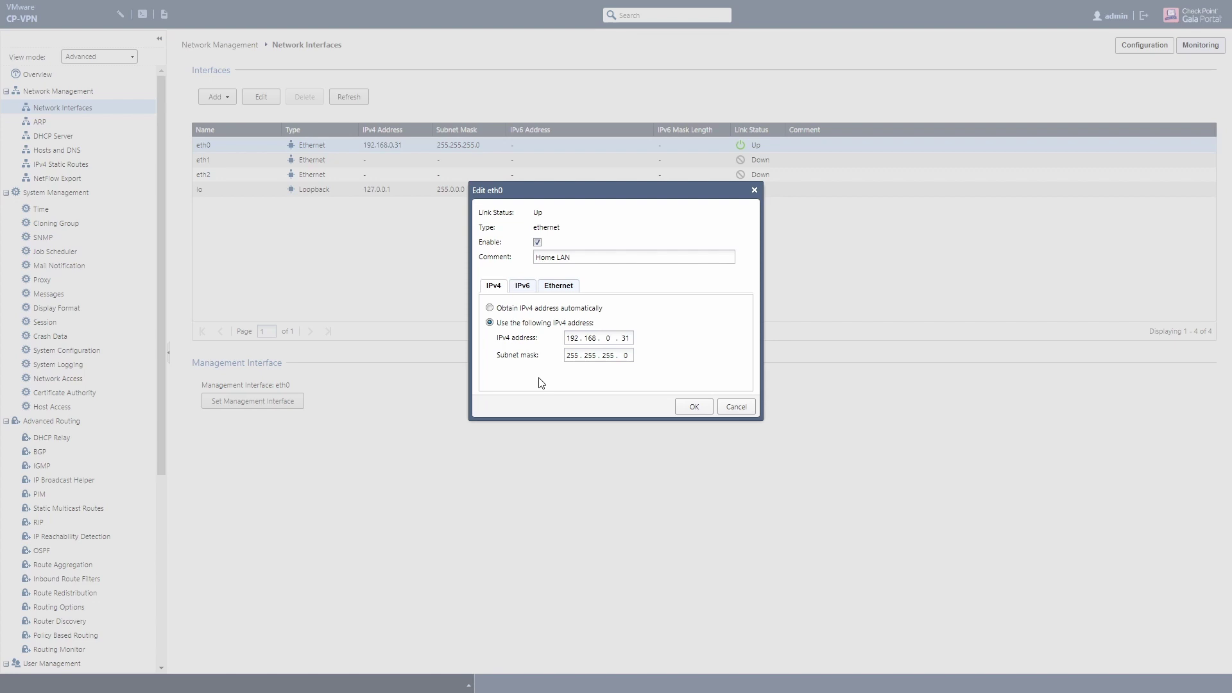
click(694, 407)
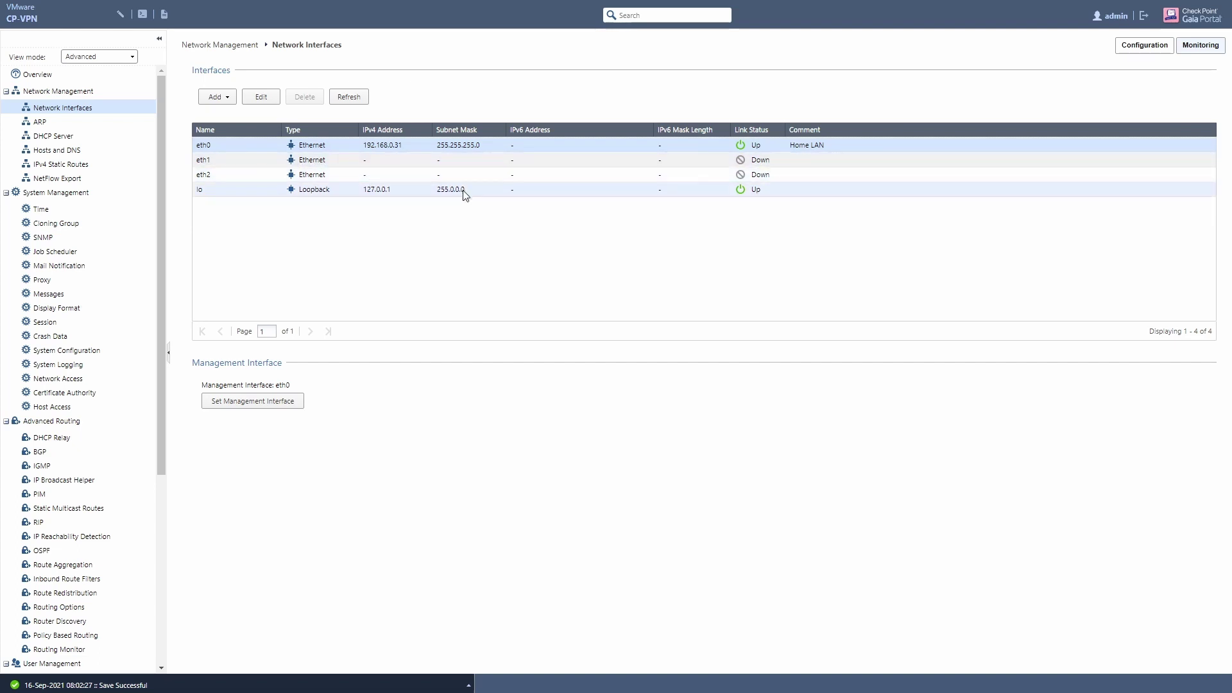
- Enable interface eth1 and set its comment to "LAN Interface"
double_click(829, 161)
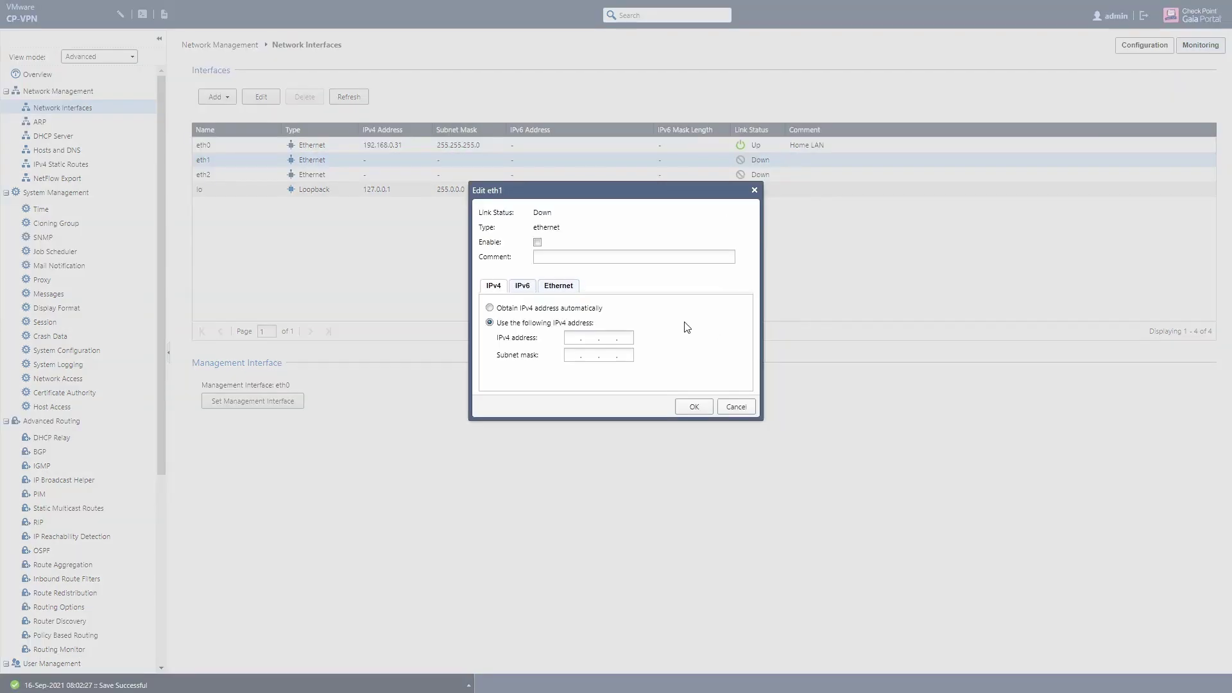
click(538, 243)
click(661, 259)
text(LAN Interface)
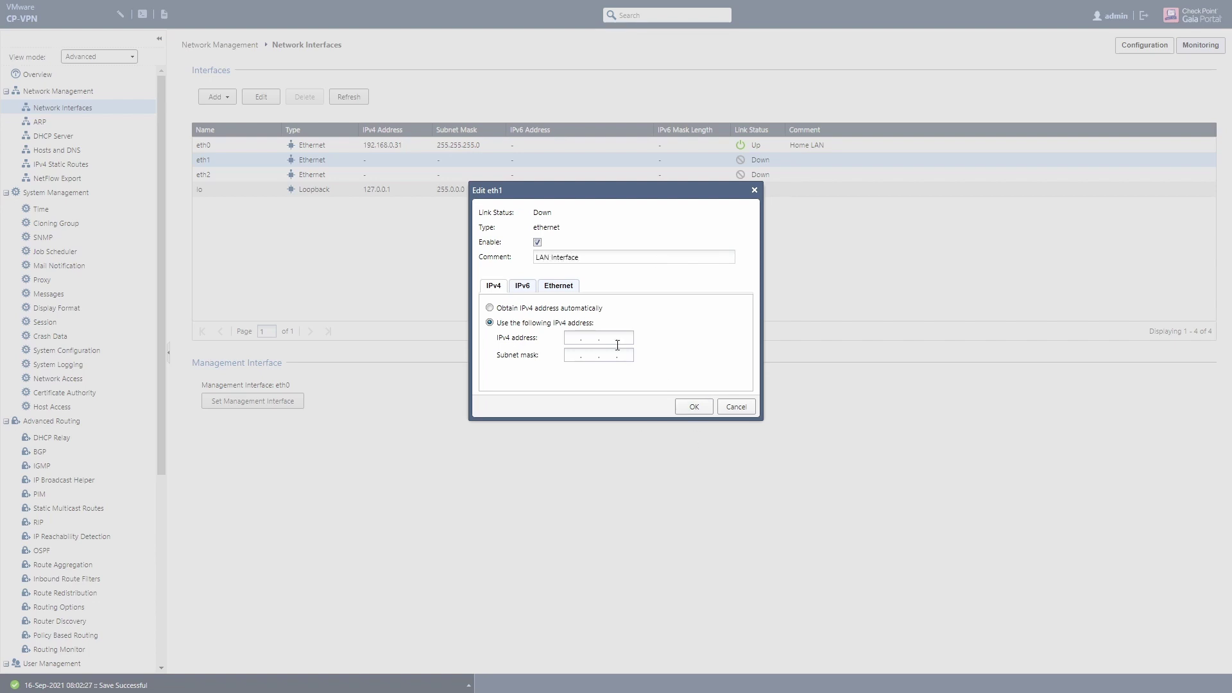
- Assign eth1 the IPv4 address 172.16.200.1 with subnet mask 255.255.255.0 and save the interface
click(572, 340)
text(172 . 16 .)
text(200 . 1)
key(Tab)
text(255.255.25)
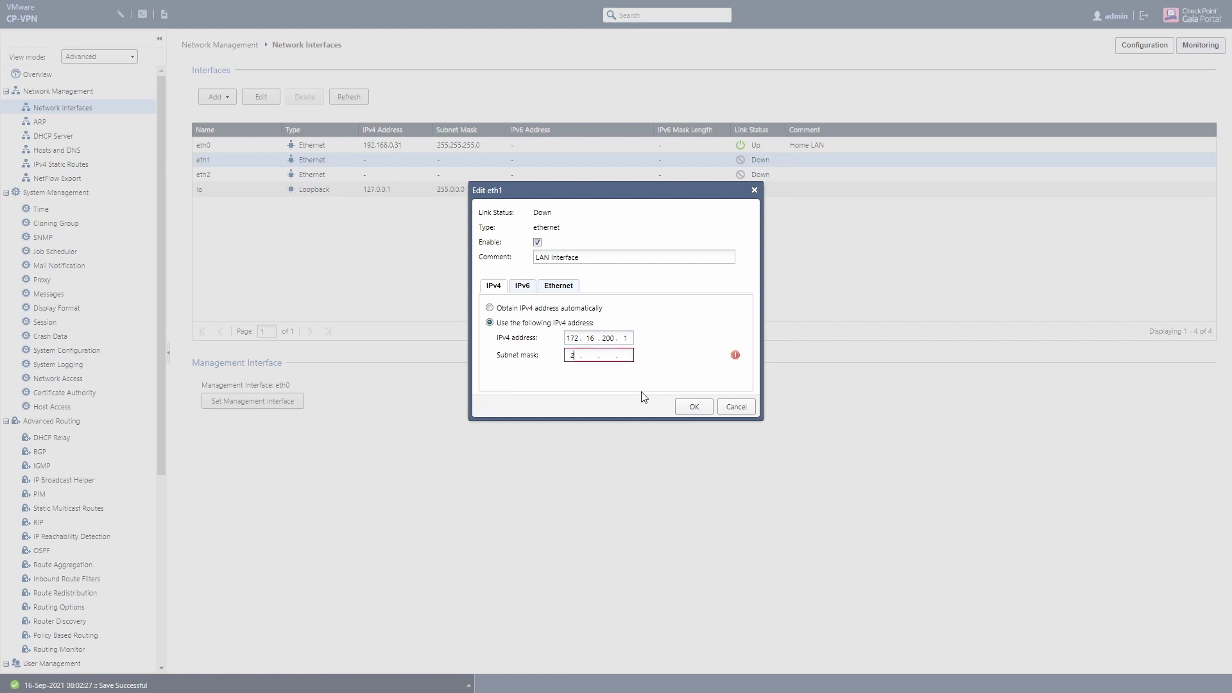
text(5.0)
click(695, 407)
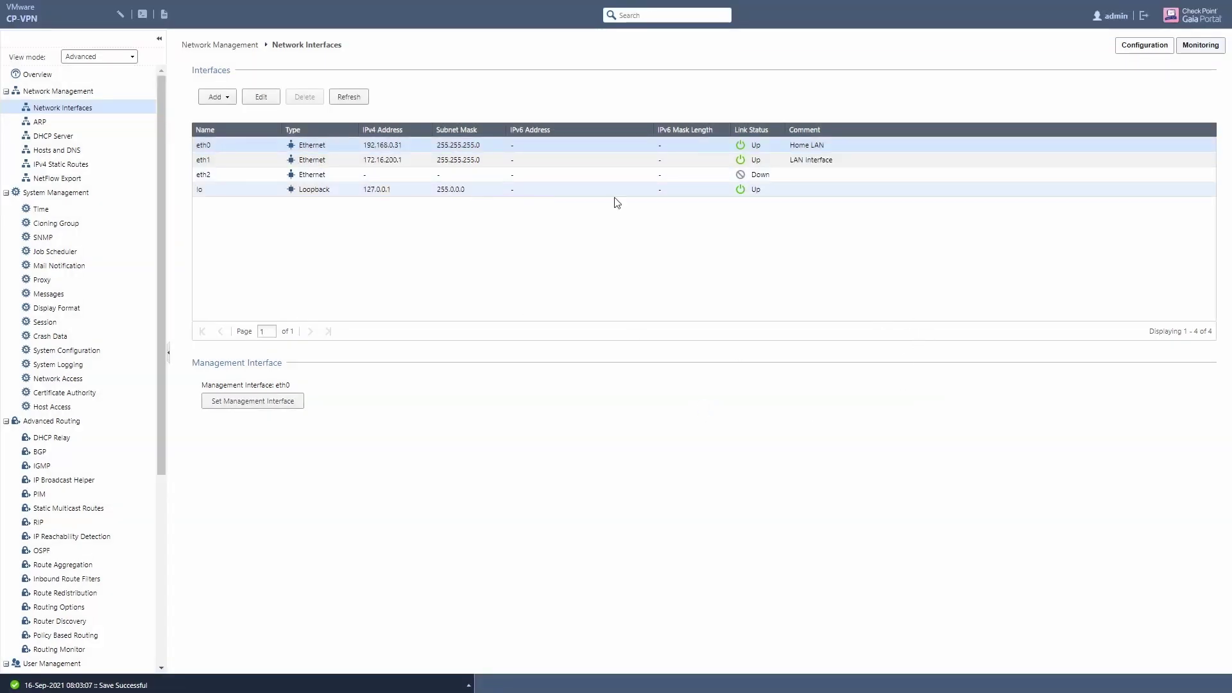
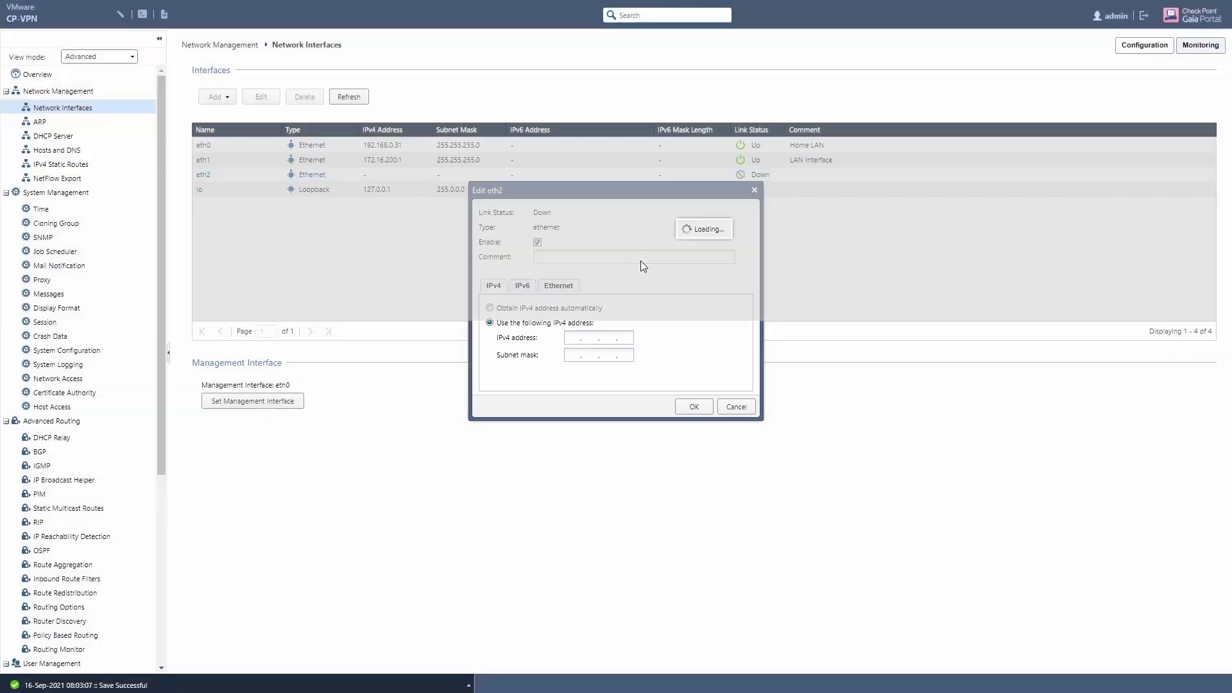
- Configure interface eth2 with the comment "VPN-Transit", IPv4 address 172.16.201.1 and subnet mask 255.255.255.252, and save it
click(642, 261)
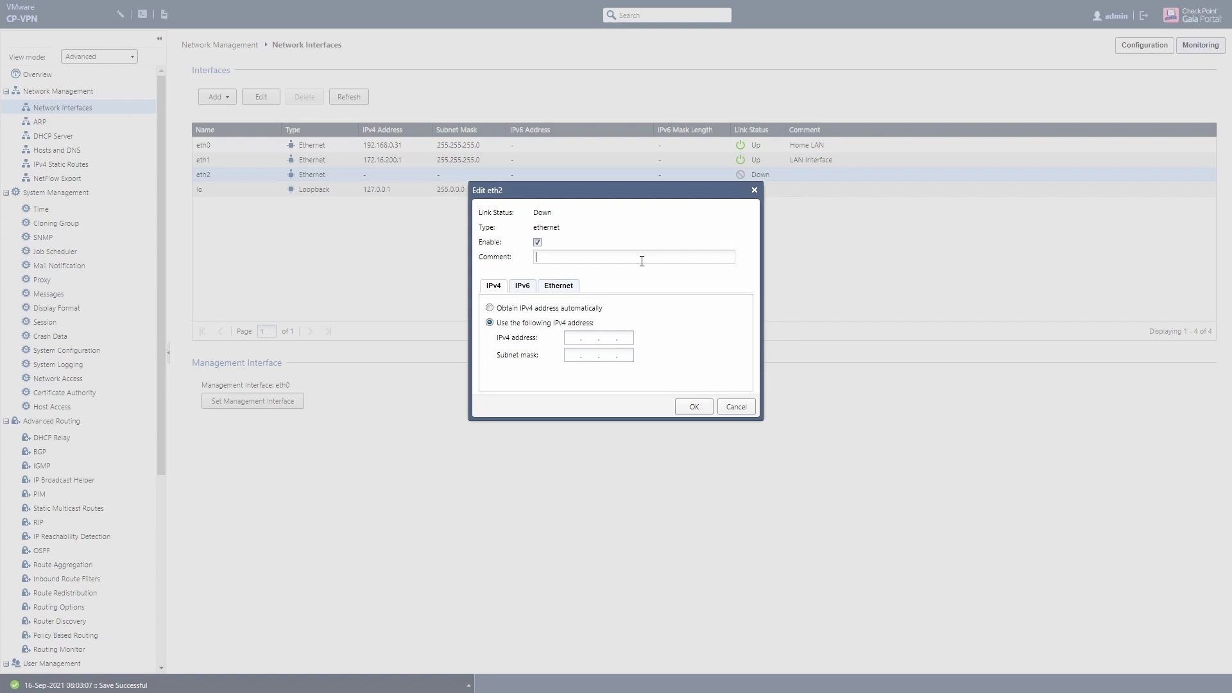
text(PN-Transit)
click(573, 338)
text(72 . 16 .)
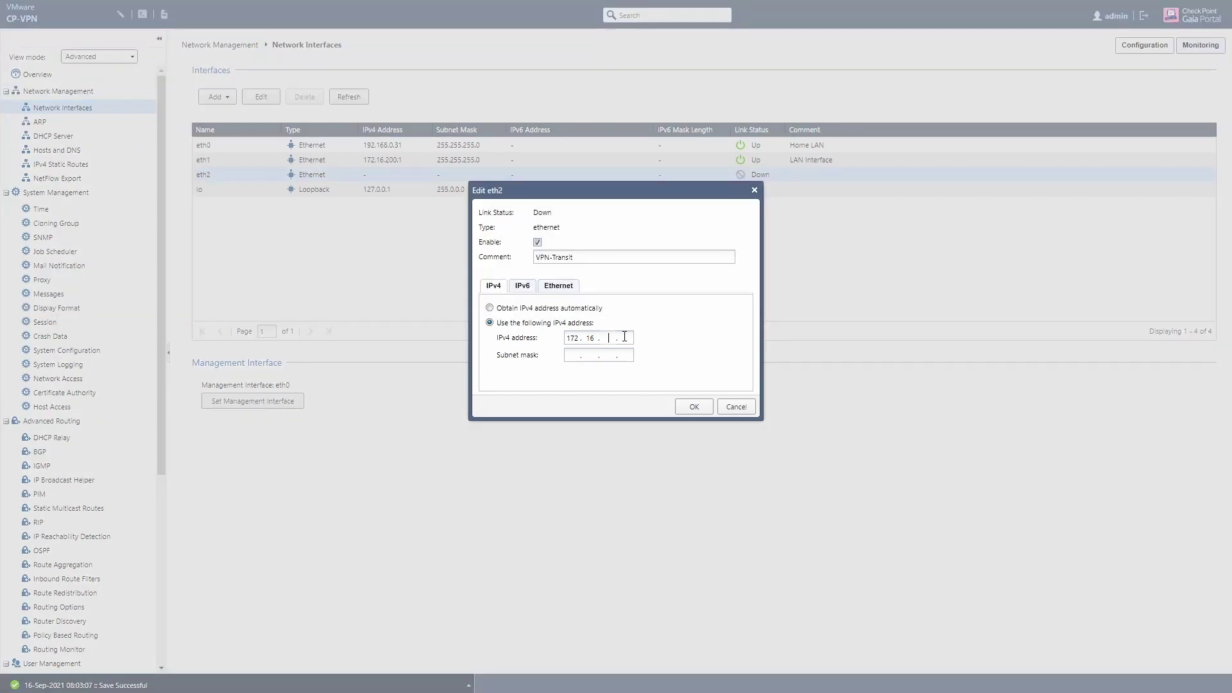
text(201)
text(2)
text(55.255.2)
text(55.)
text(252)
click(699, 406)
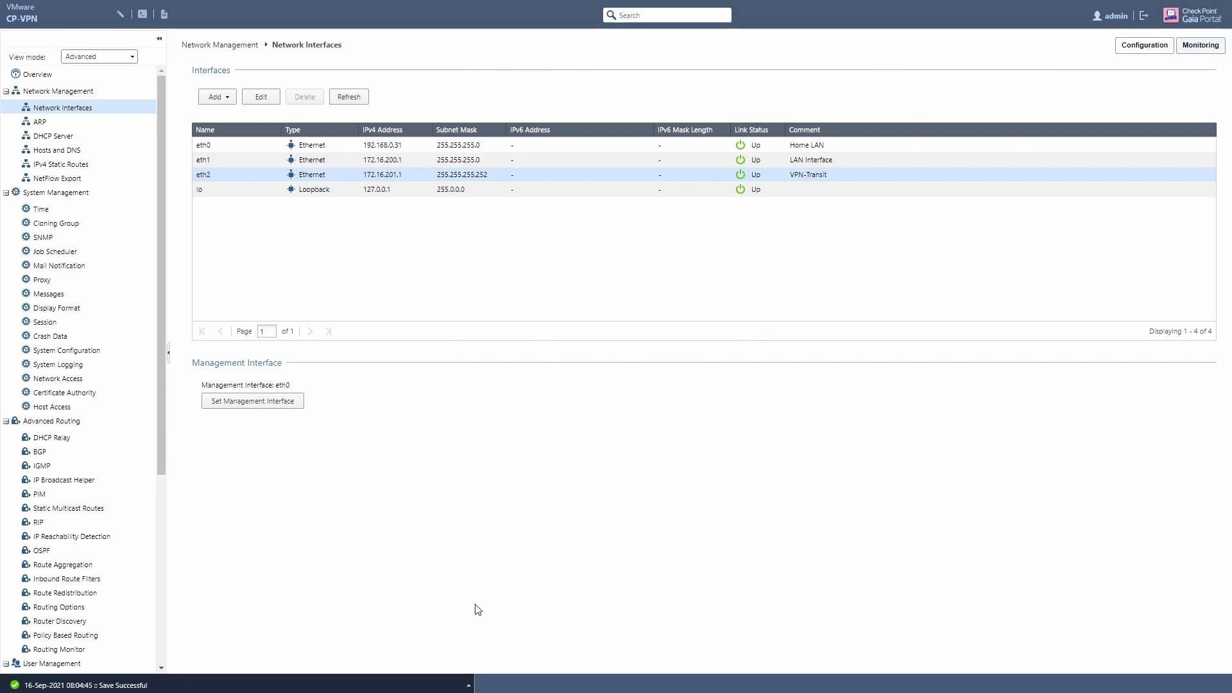
- Switch to SmartConsole, fetch the CP-VPN gateway's interfaces with topology, and accept the retrieved results
key(alt+Tab)
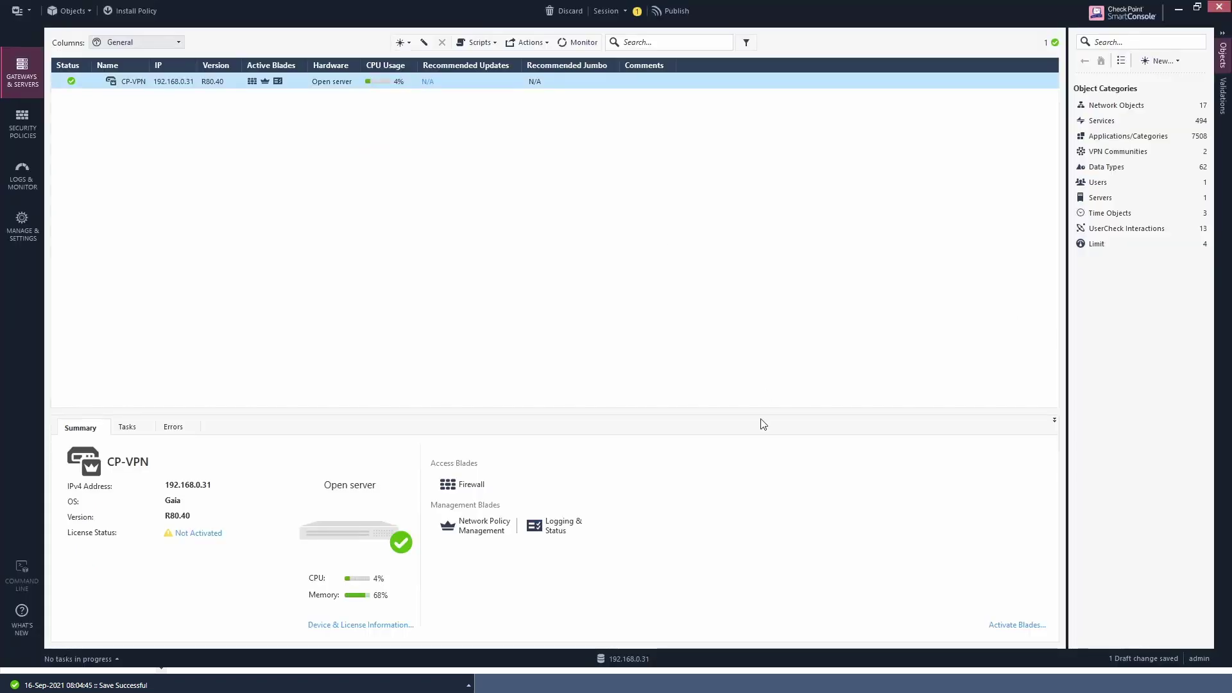
double_click(179, 83)
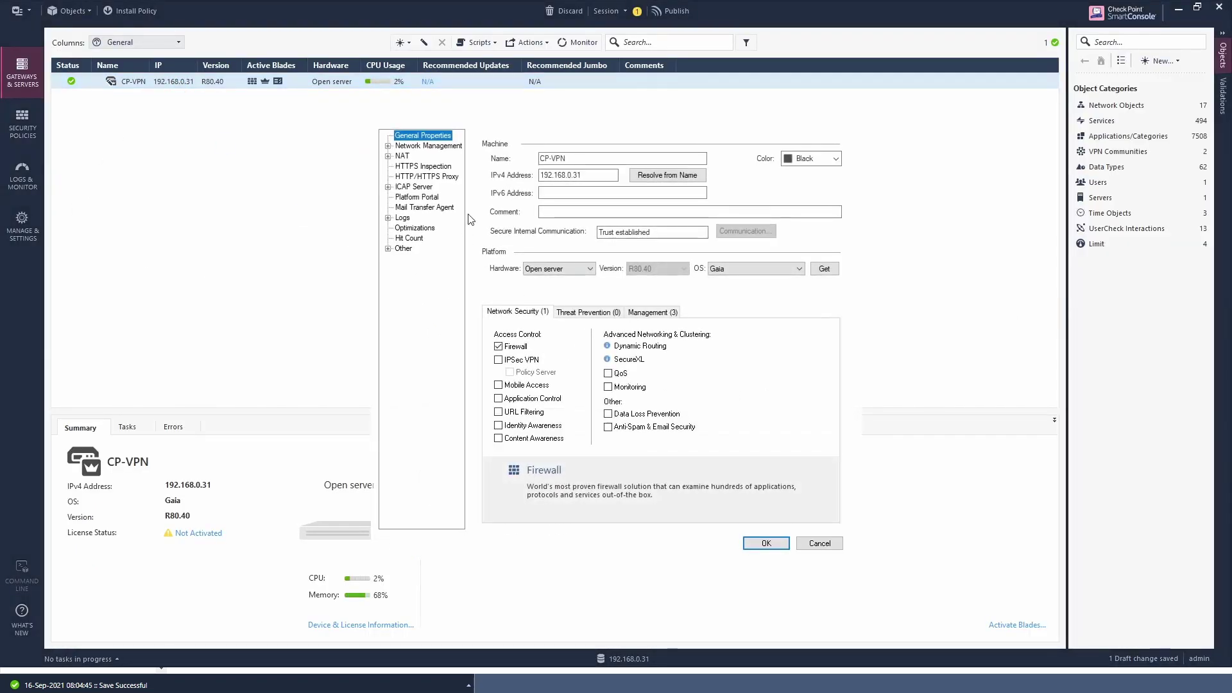
click(422, 147)
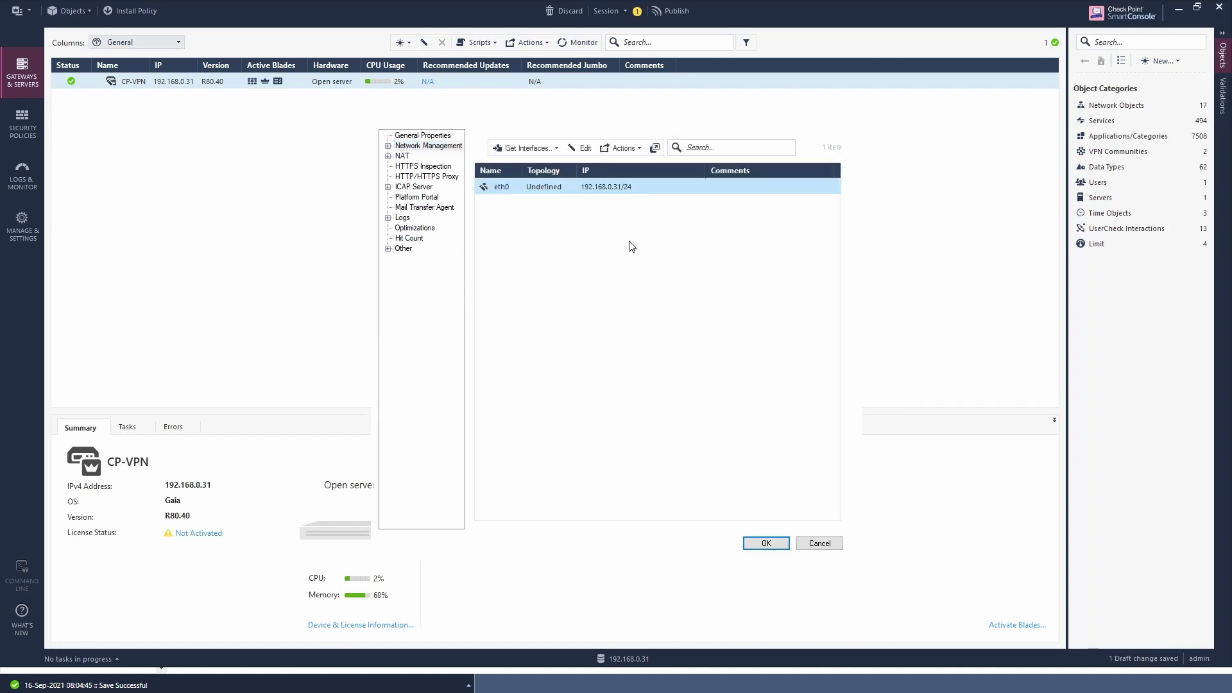
click(555, 148)
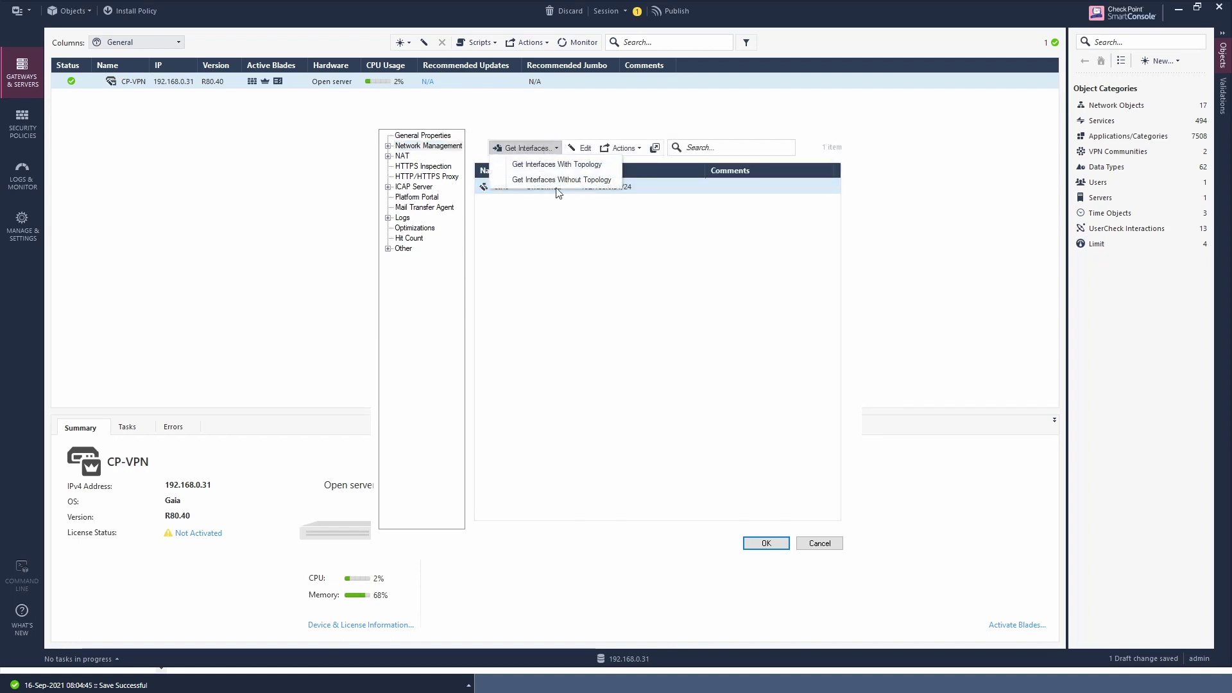
click(552, 165)
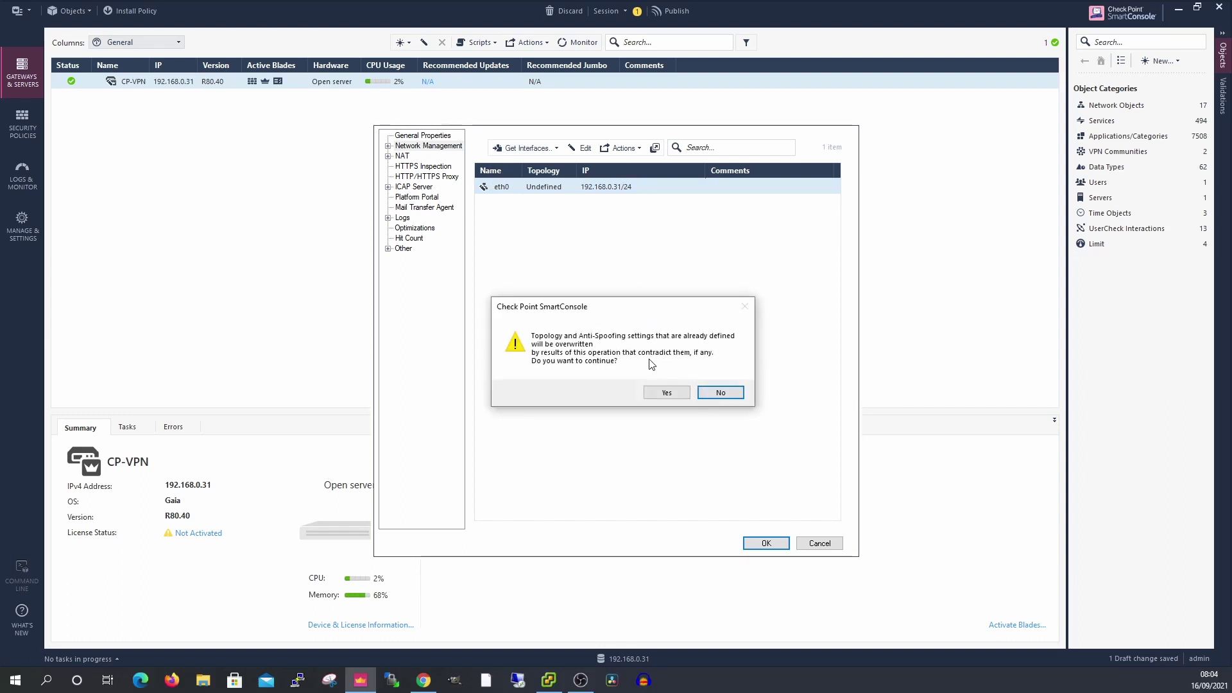
click(649, 394)
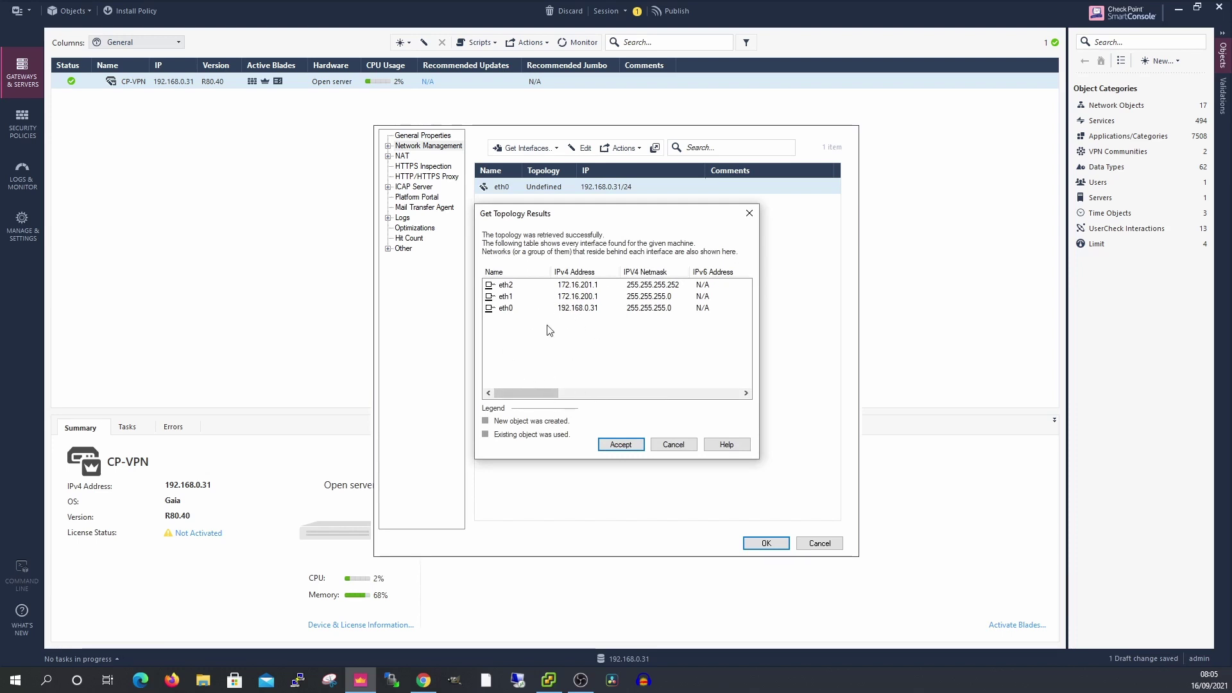
click(619, 446)
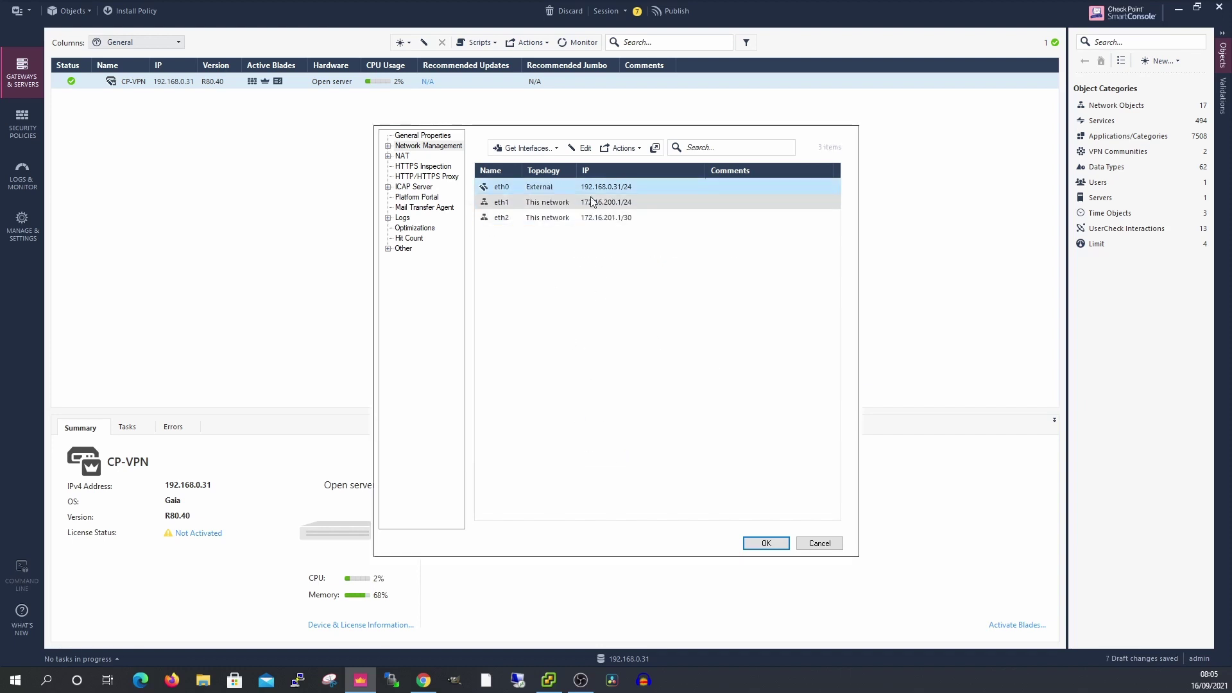
- Review the topology, security zone and anti-spoofing settings of interface eth0, closing them without changes
double_click(568, 188)
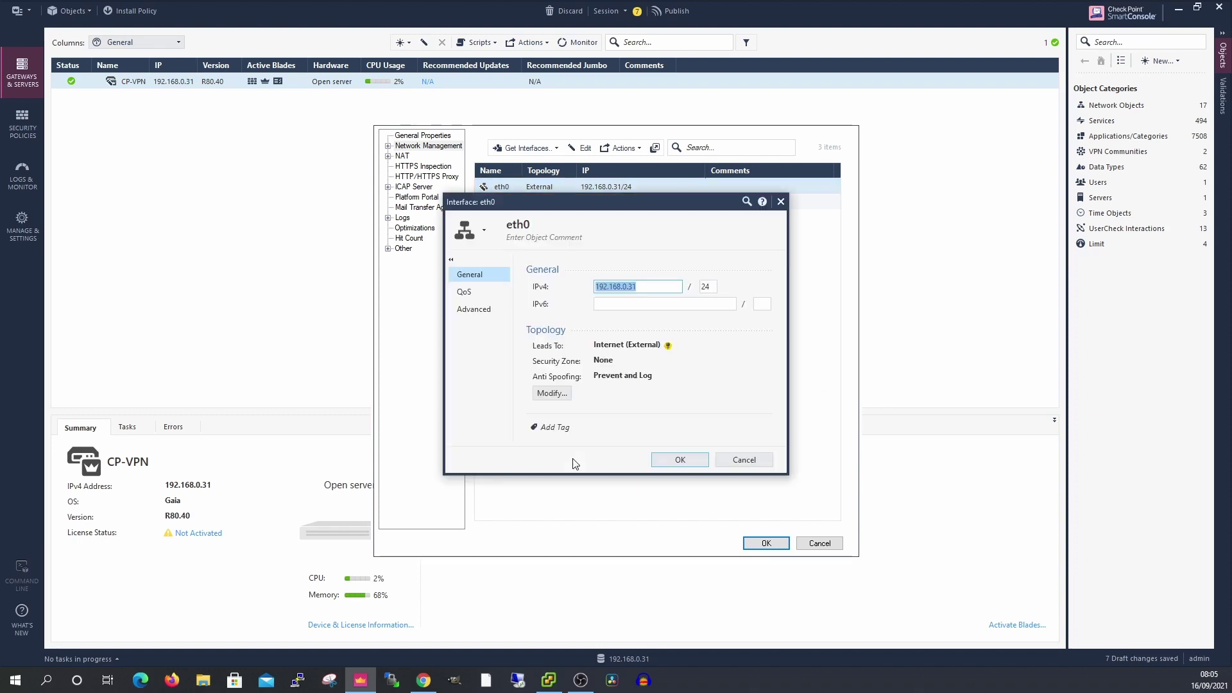
click(546, 395)
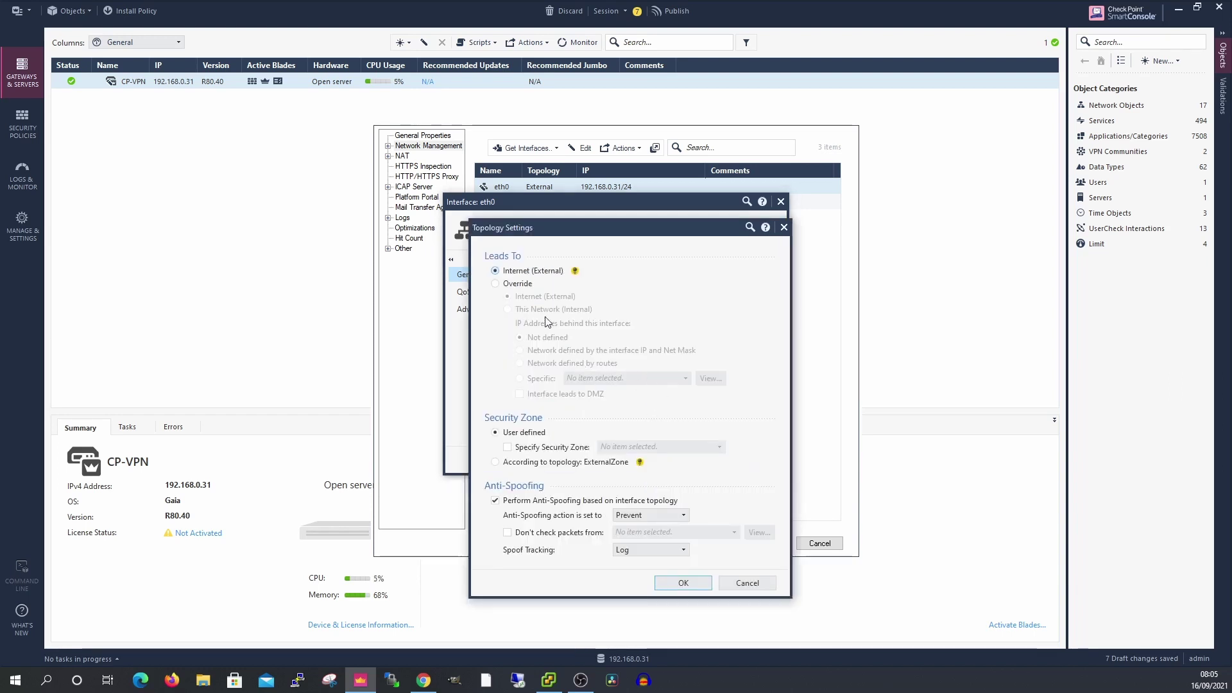
click(743, 585)
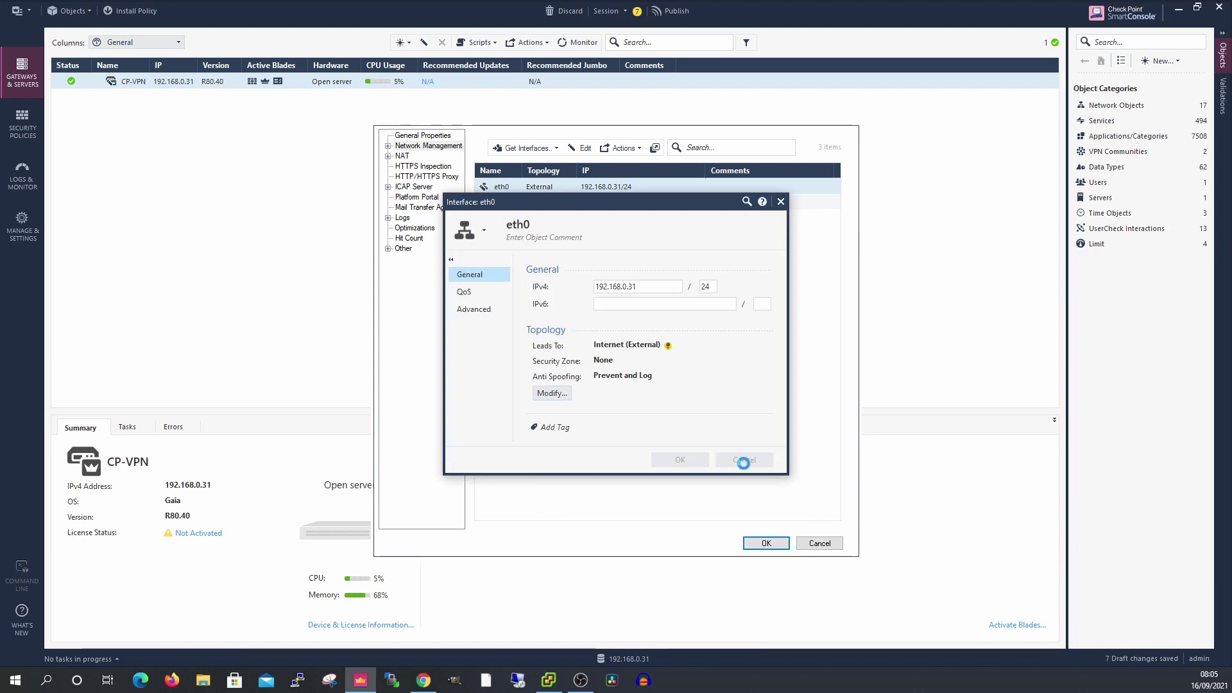
click(744, 460)
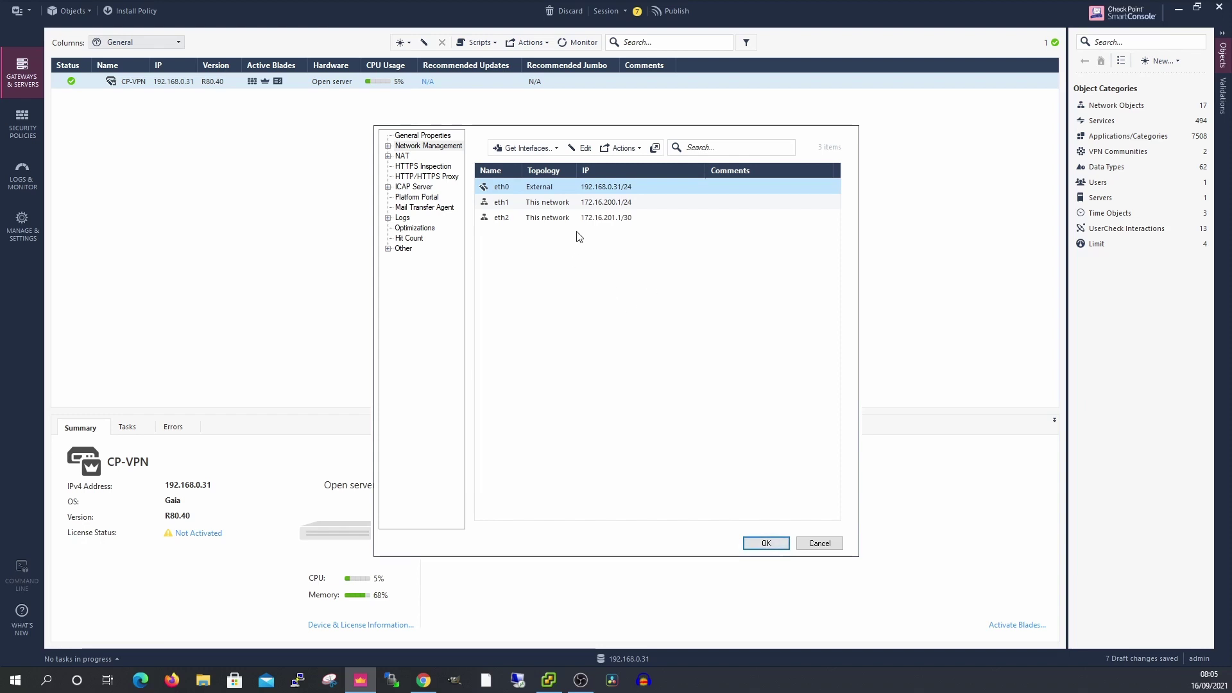
- Review the topology, security zone and anti-spoofing settings of interface eth1 and accept them as they are
double_click(619, 202)
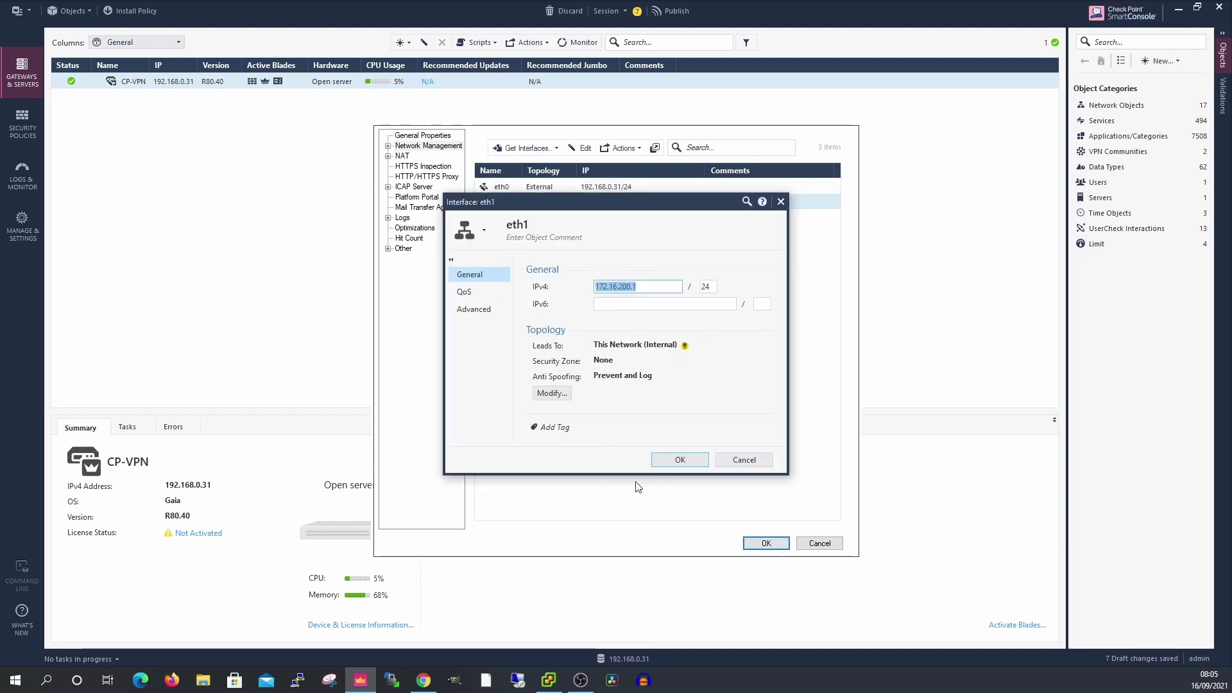
click(551, 394)
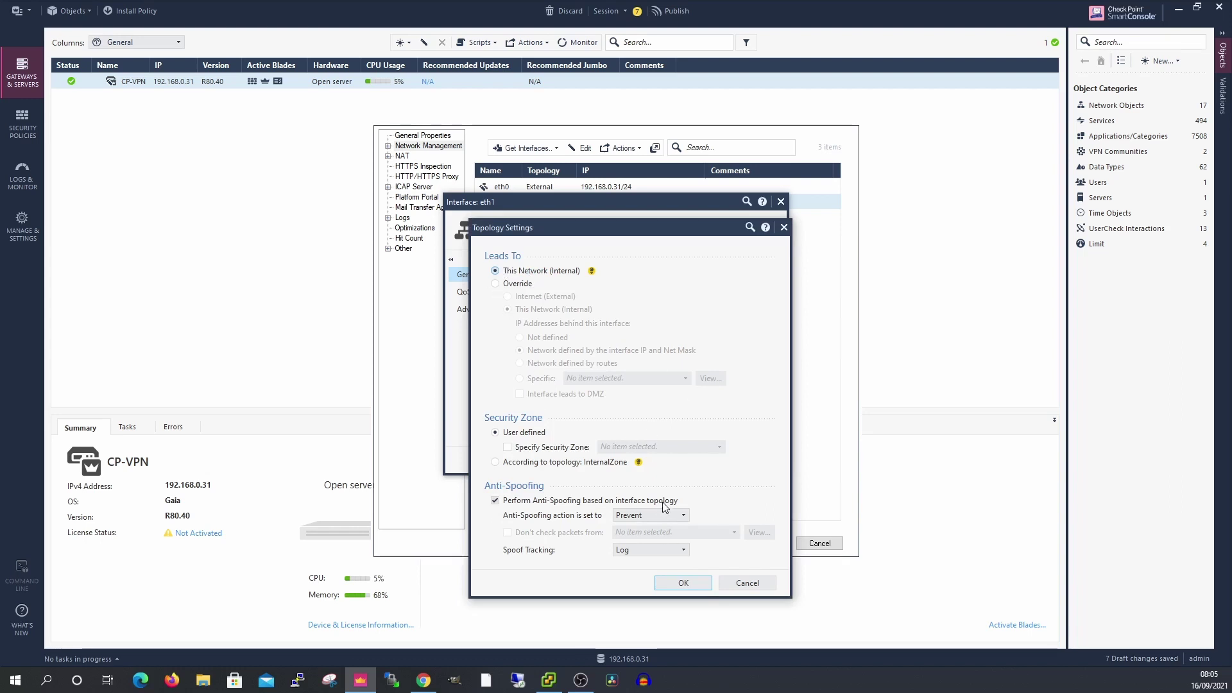
click(680, 585)
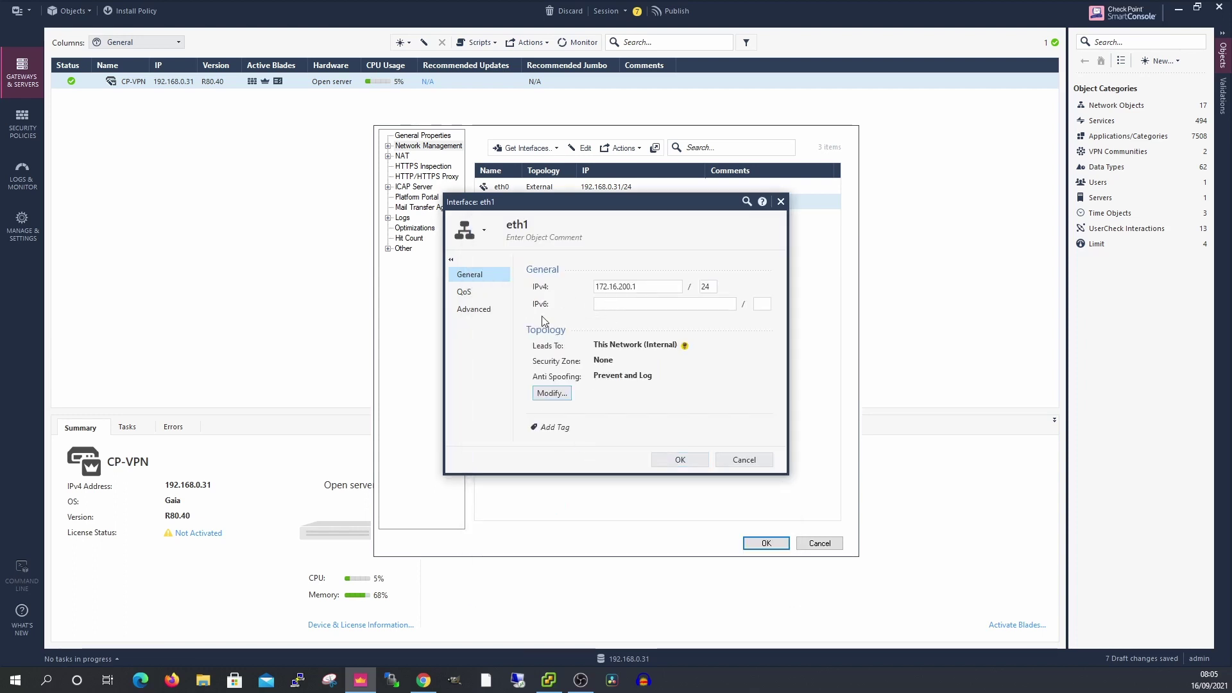
click(682, 459)
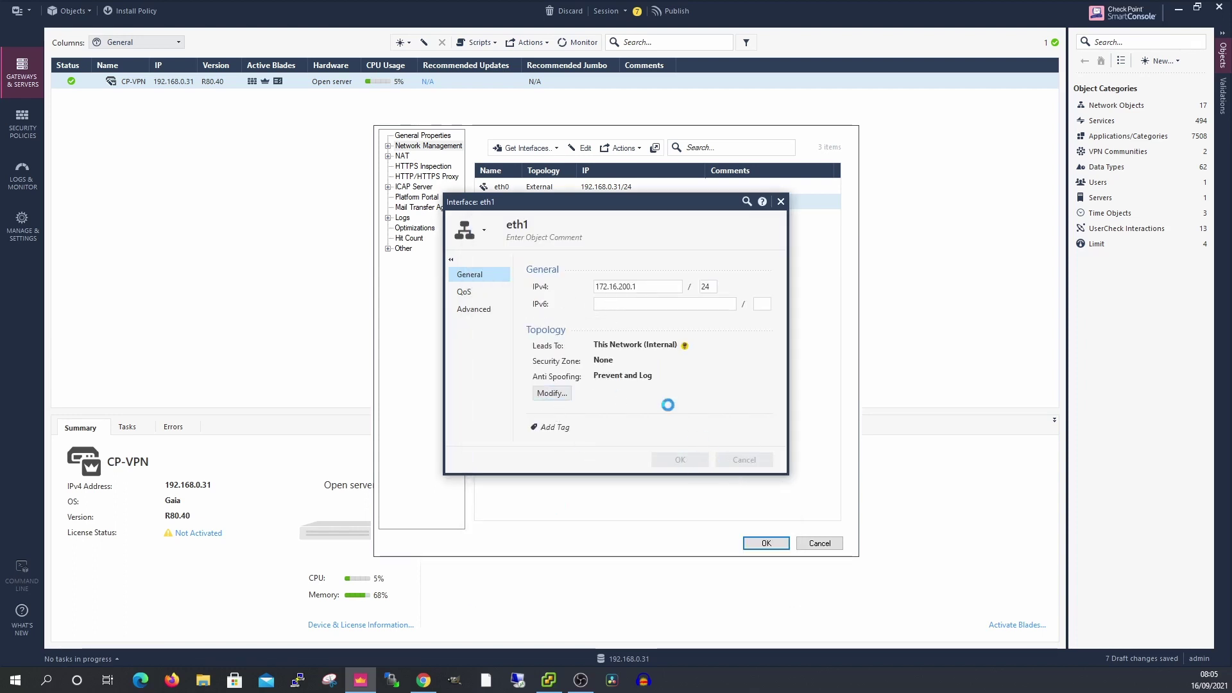
- Review the topology, security zone and anti-spoofing settings of interface eth2 and accept them as they are
click(538, 221)
double_click(538, 222)
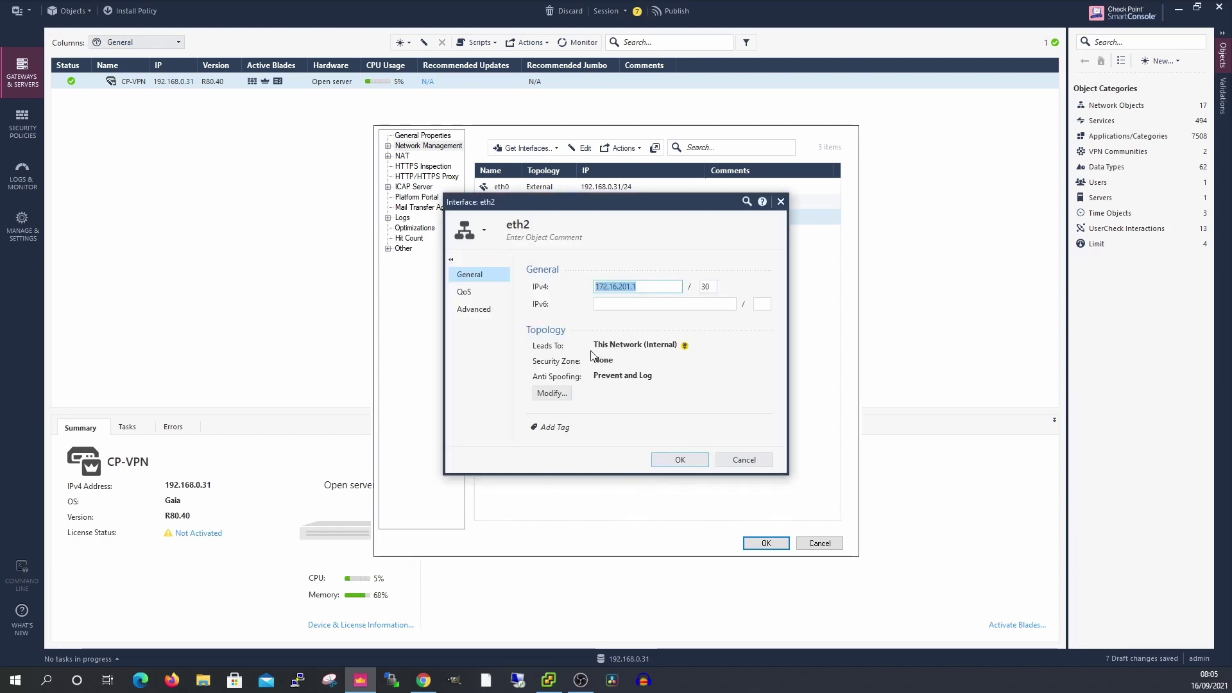
click(553, 393)
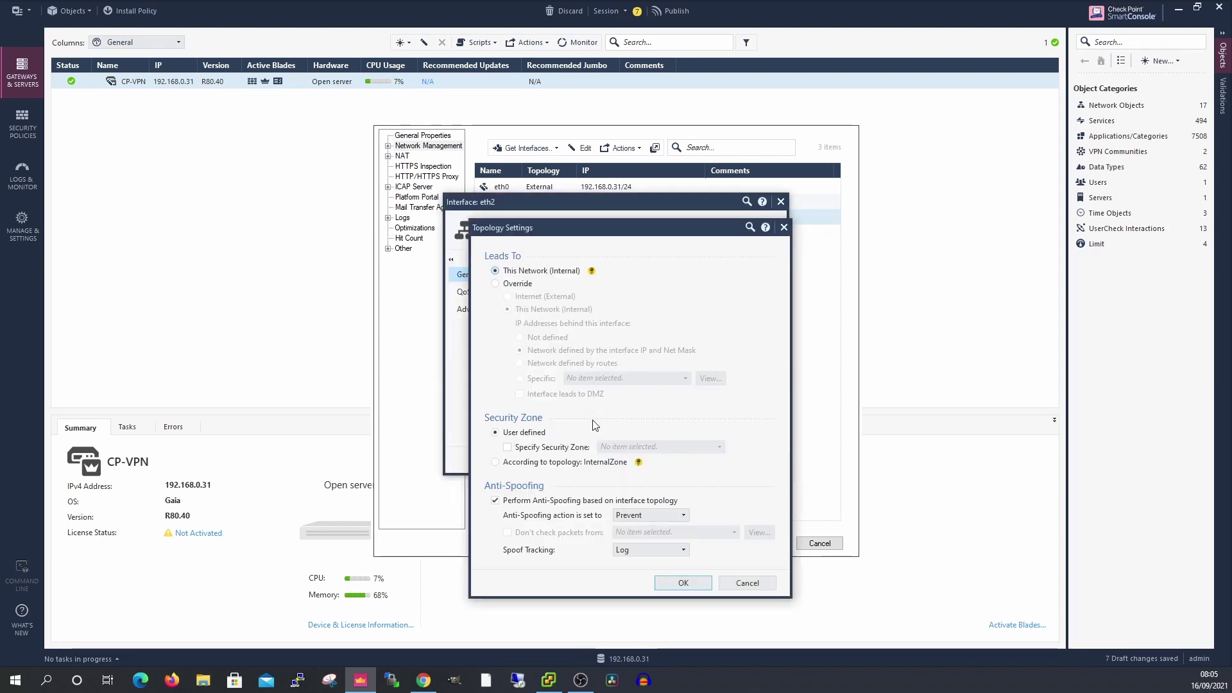
click(684, 582)
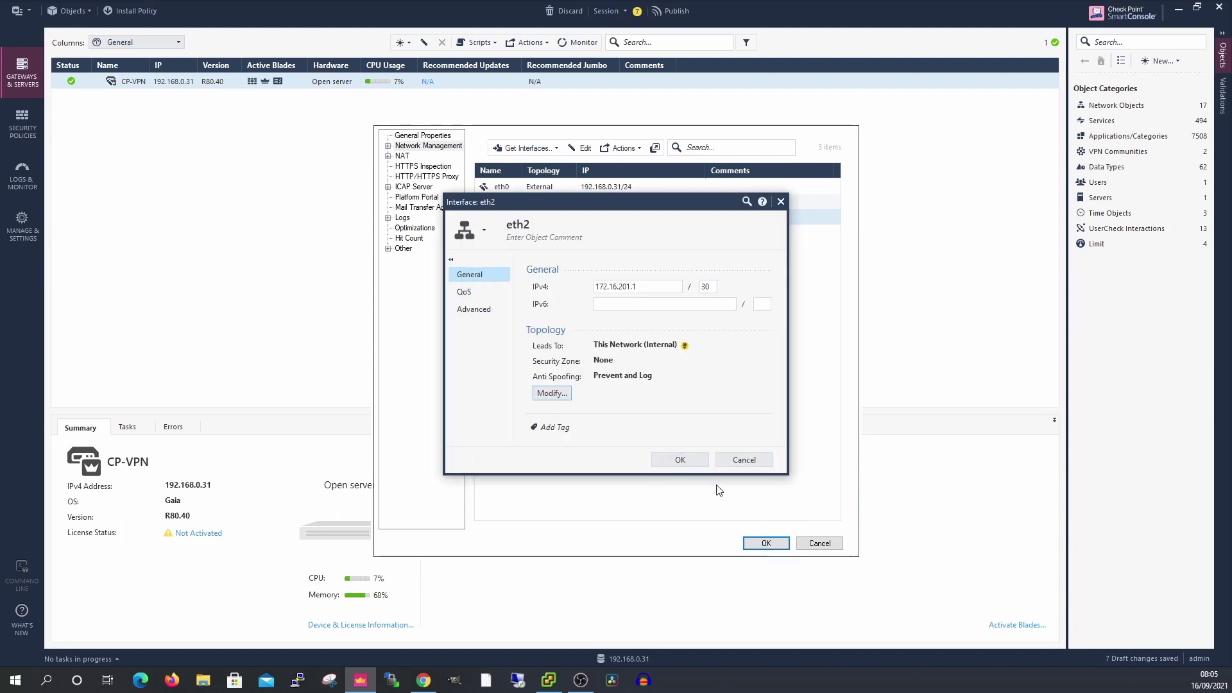
click(685, 460)
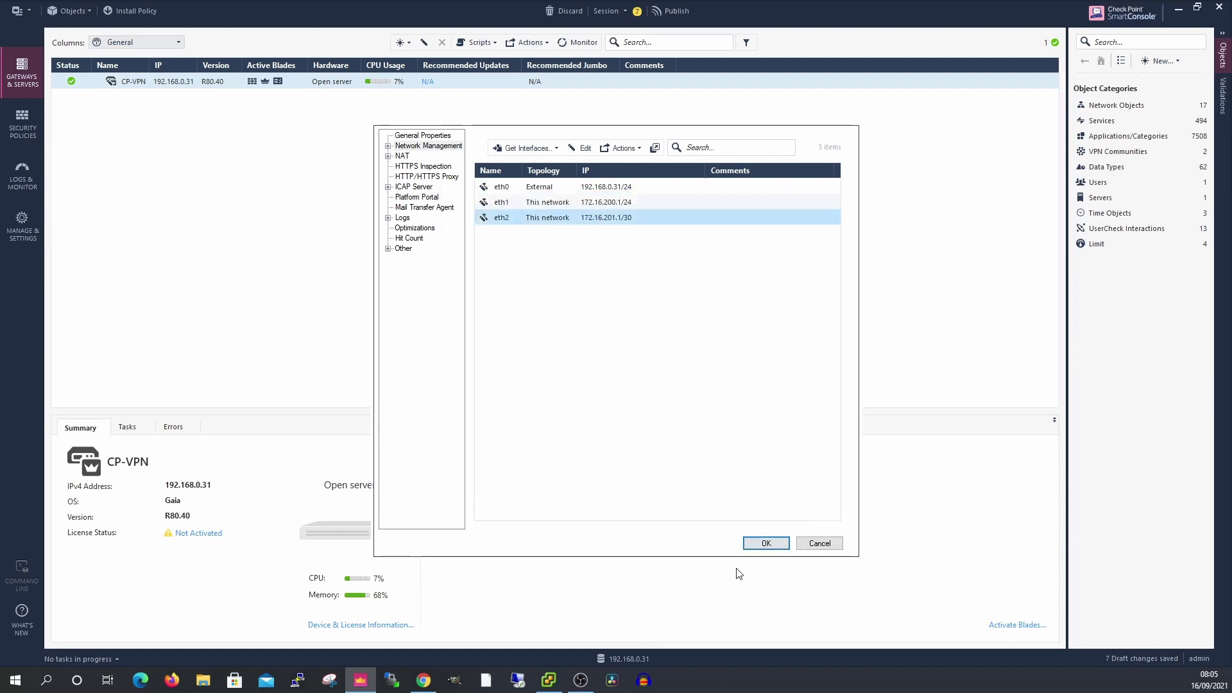
- Save the CP-VPN gateway's interface settings and enable the IPSec VPN blade in its general properties
click(767, 543)
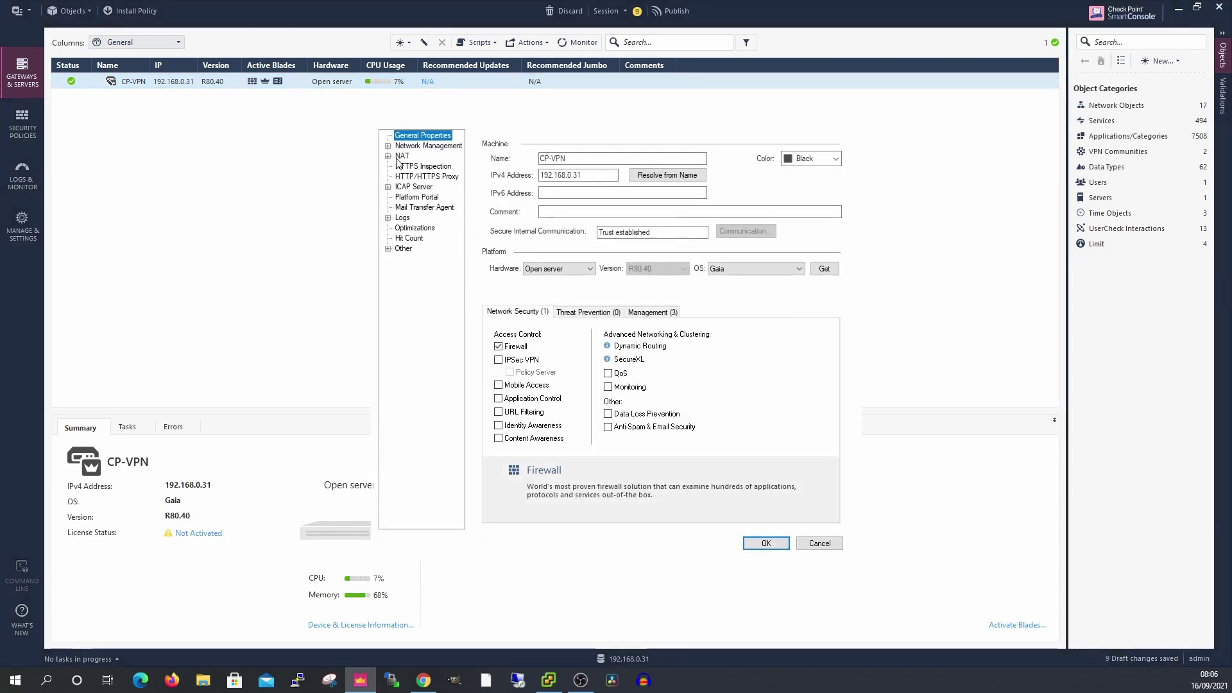
click(500, 360)
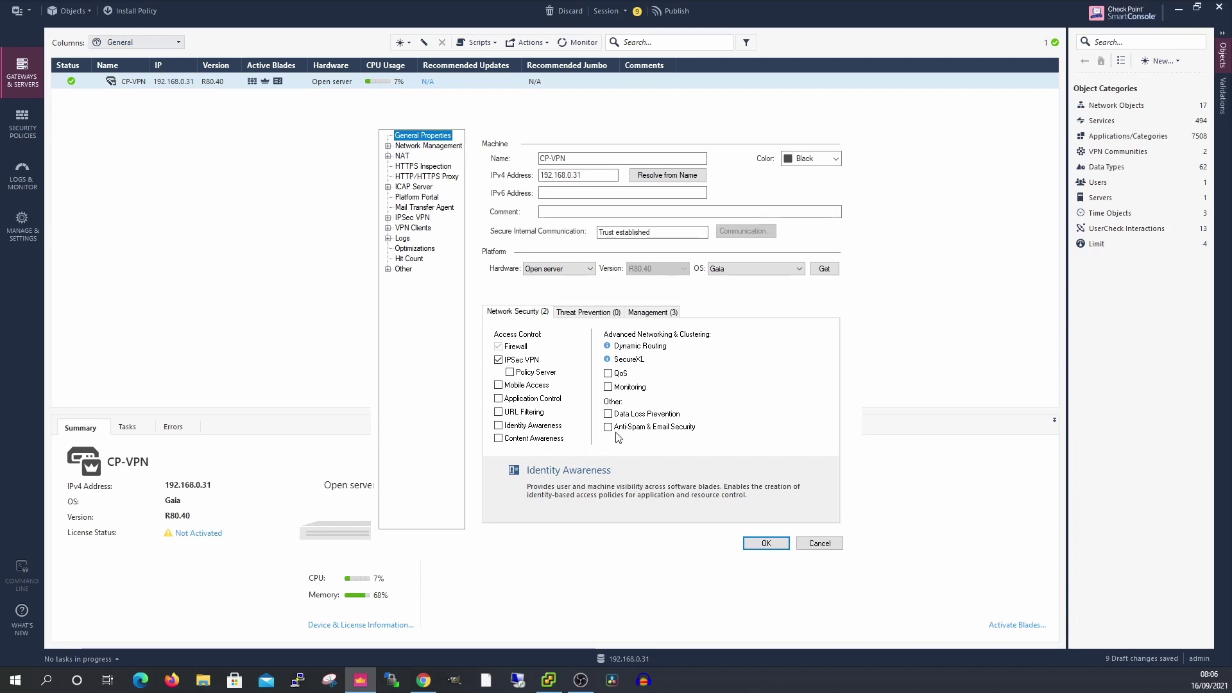
click(755, 542)
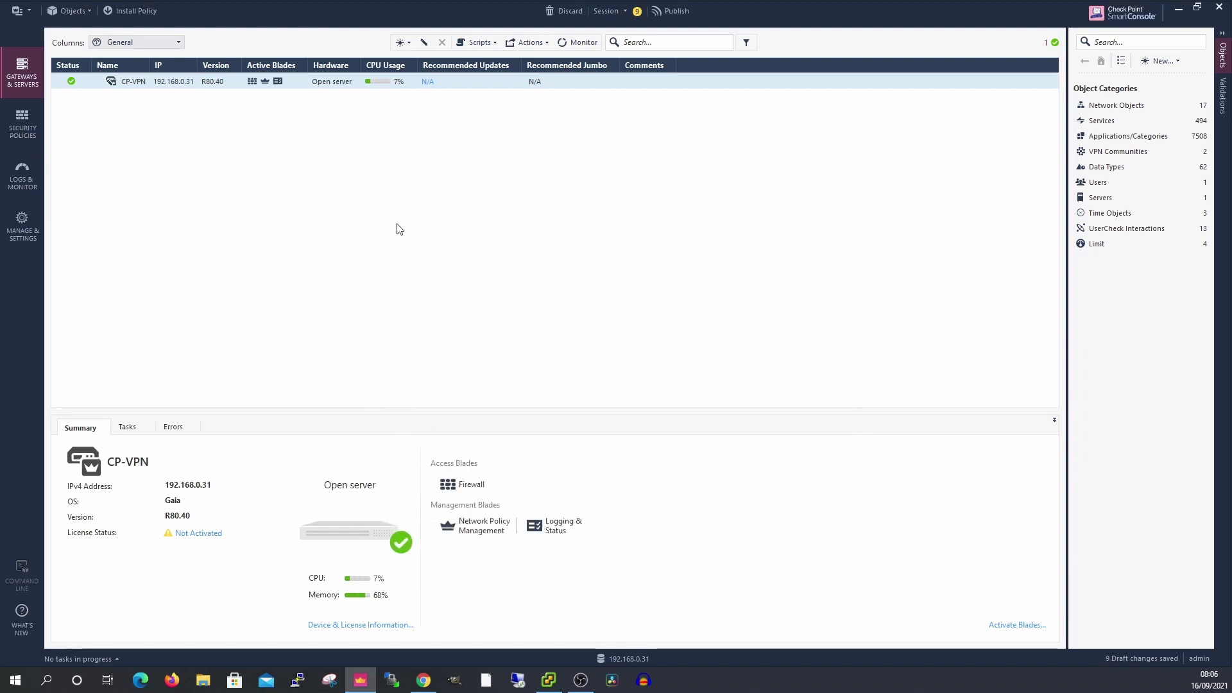
- Start a new security policy named "Lab-POLICY" from the policies and layers management
click(22, 123)
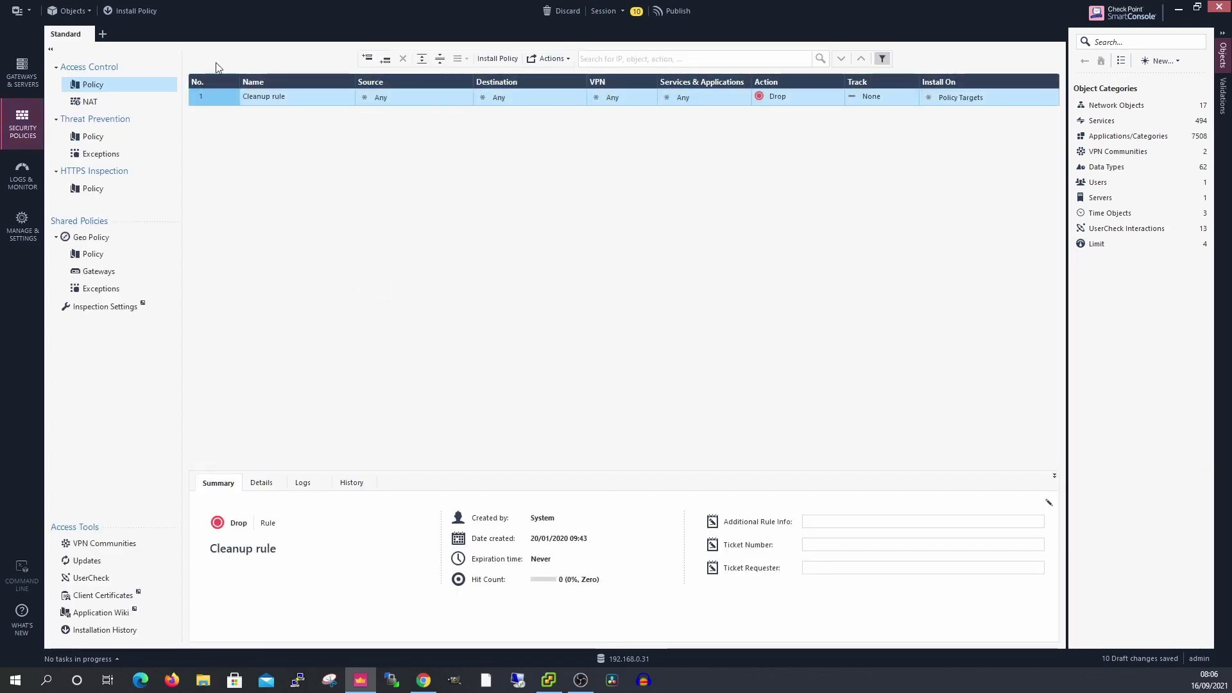
click(104, 36)
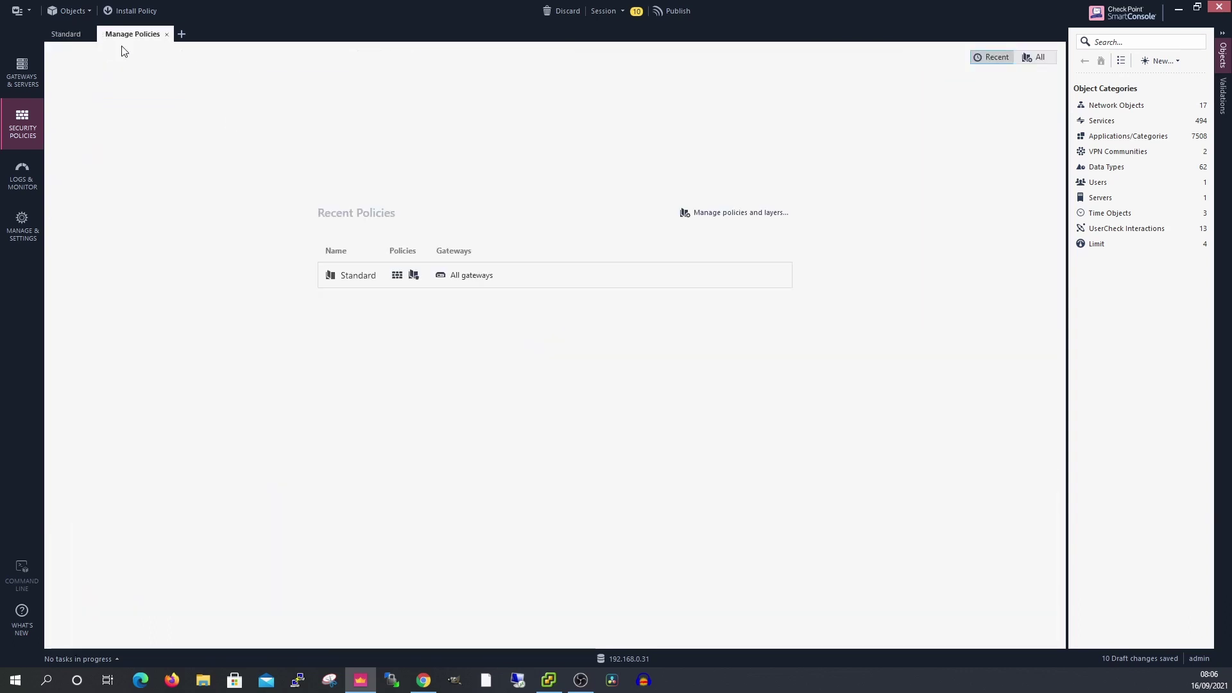
click(452, 276)
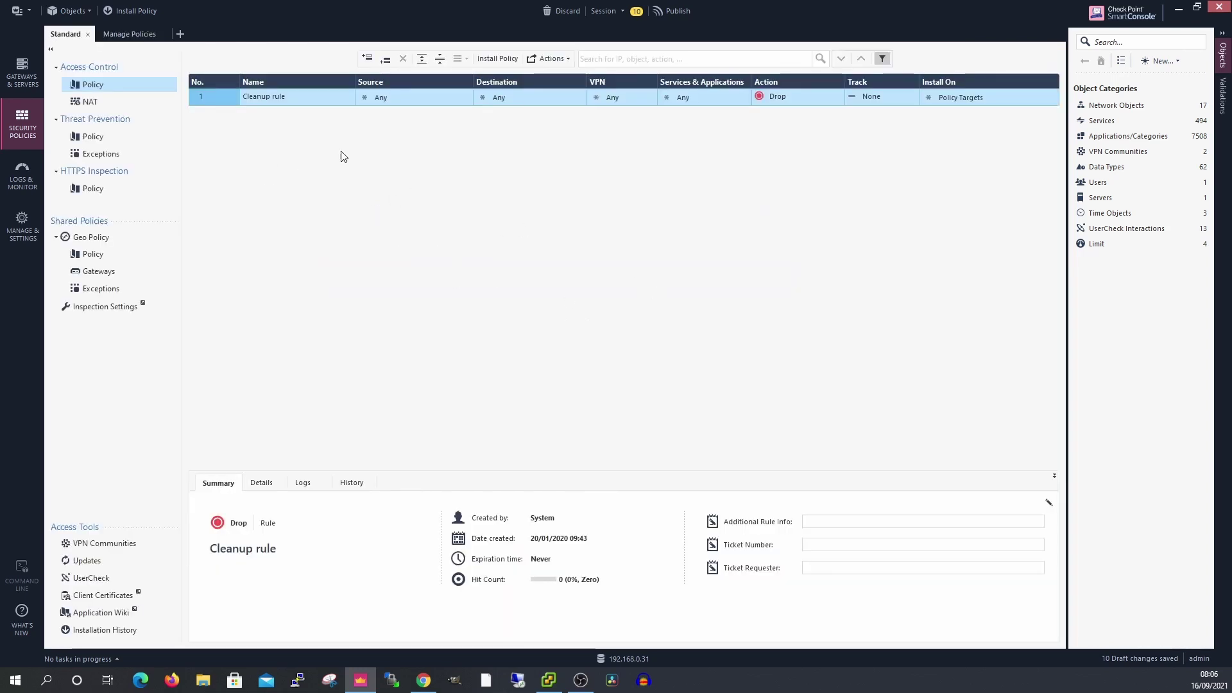
click(136, 34)
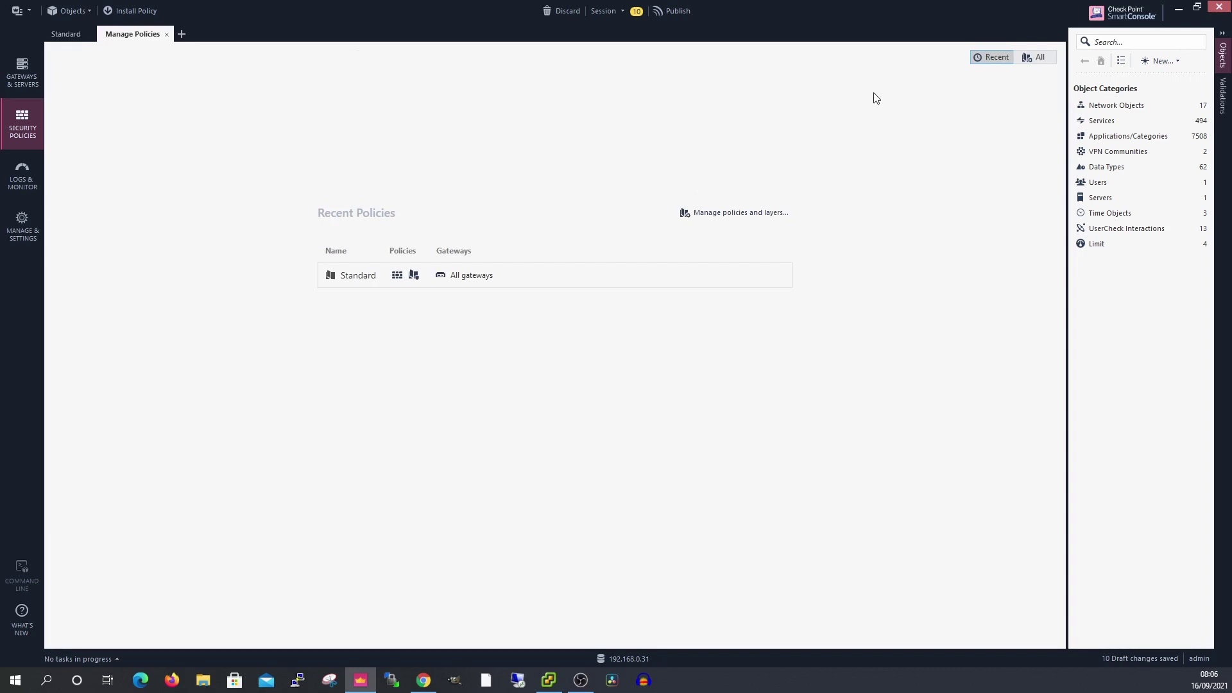
click(718, 212)
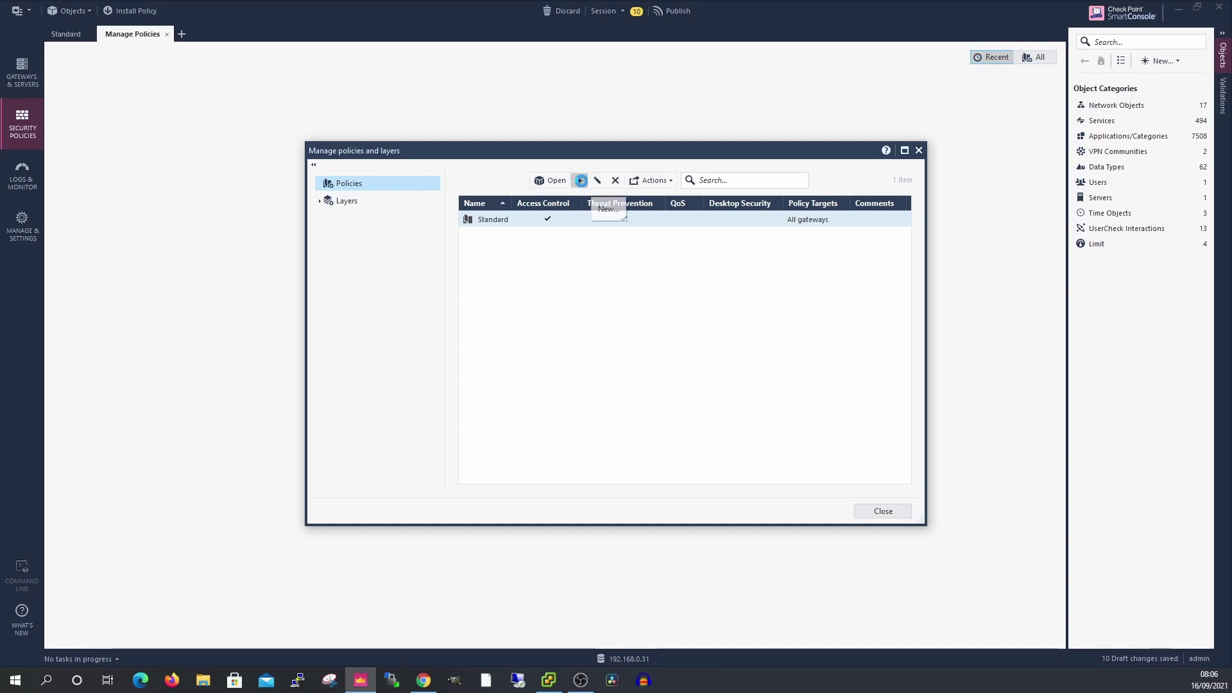
click(580, 180)
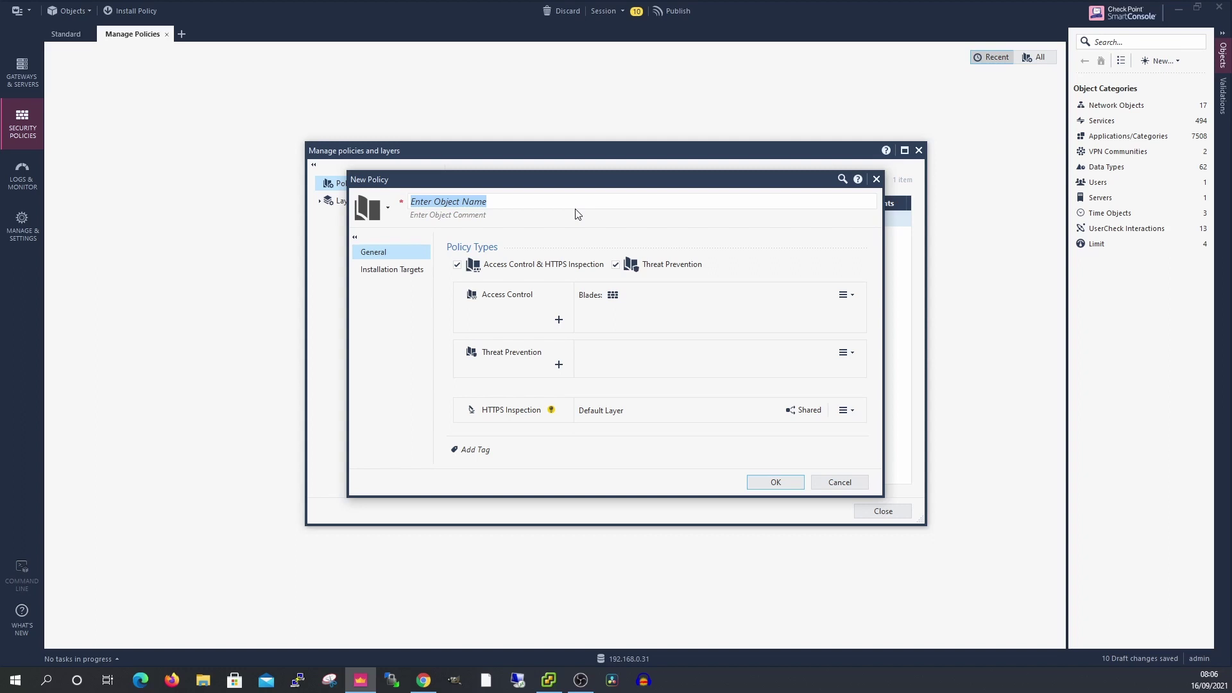
text(Lab-POLICY)
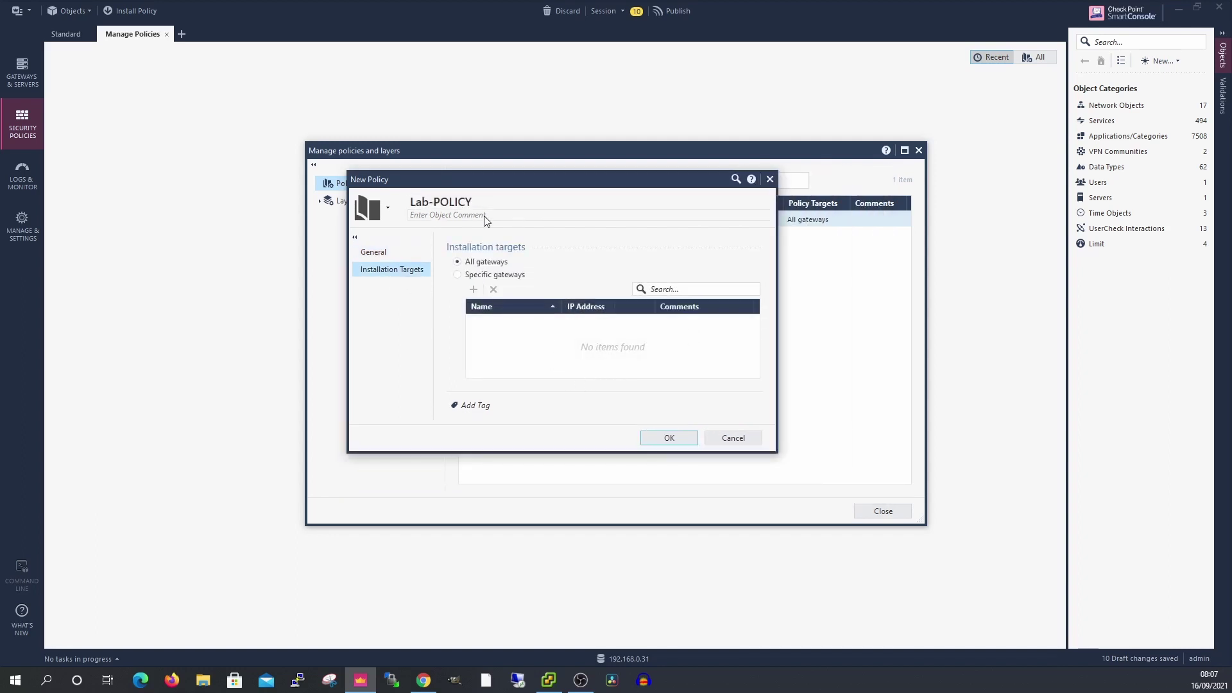
- Restrict the new policy's installation targets to the specific gateway CP-VPN and save the policy
click(458, 276)
click(475, 290)
click(513, 349)
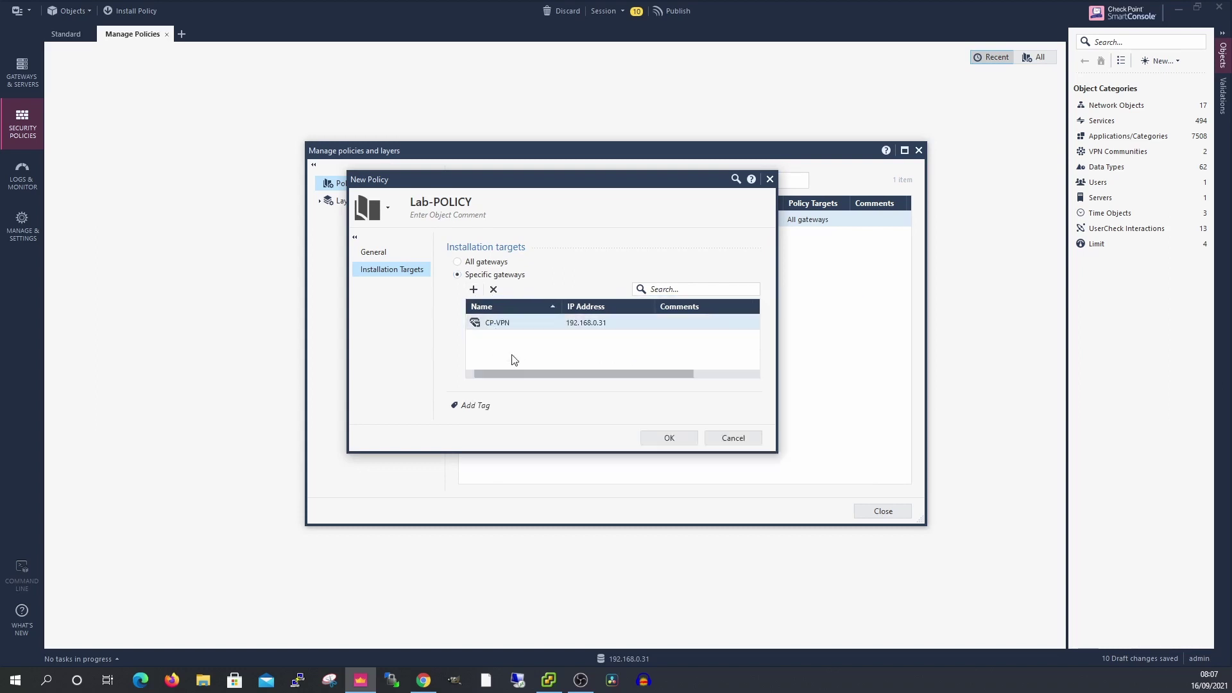
click(648, 440)
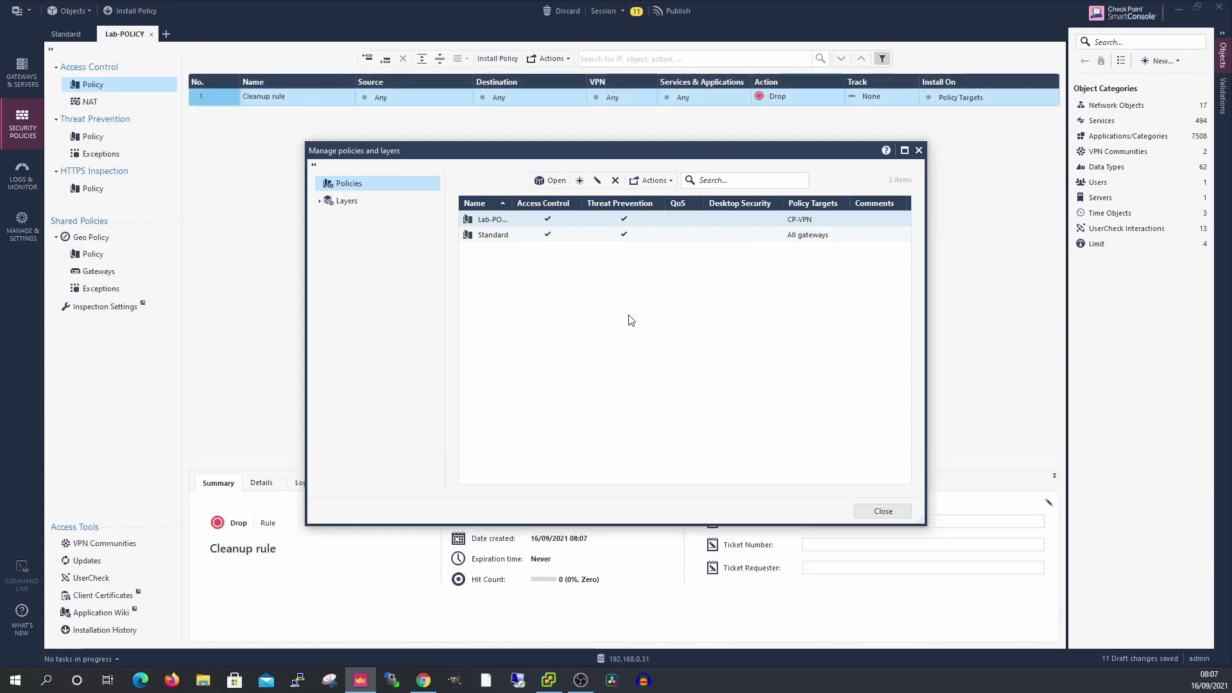
click(569, 232)
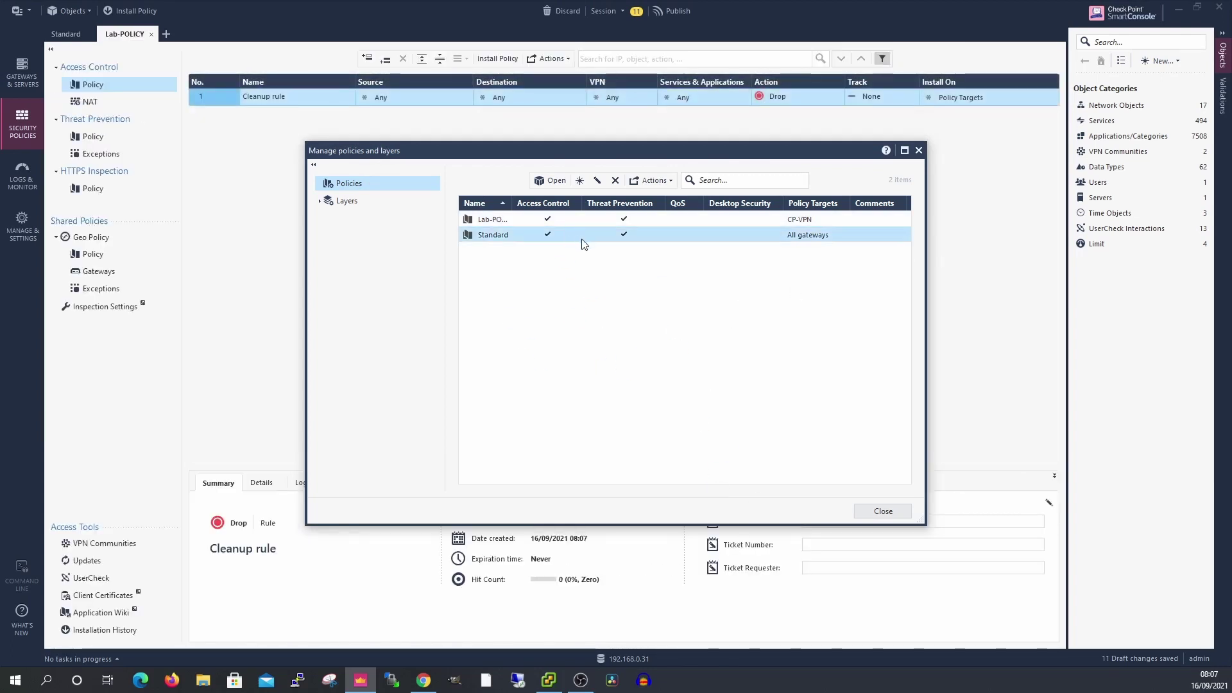
click(580, 180)
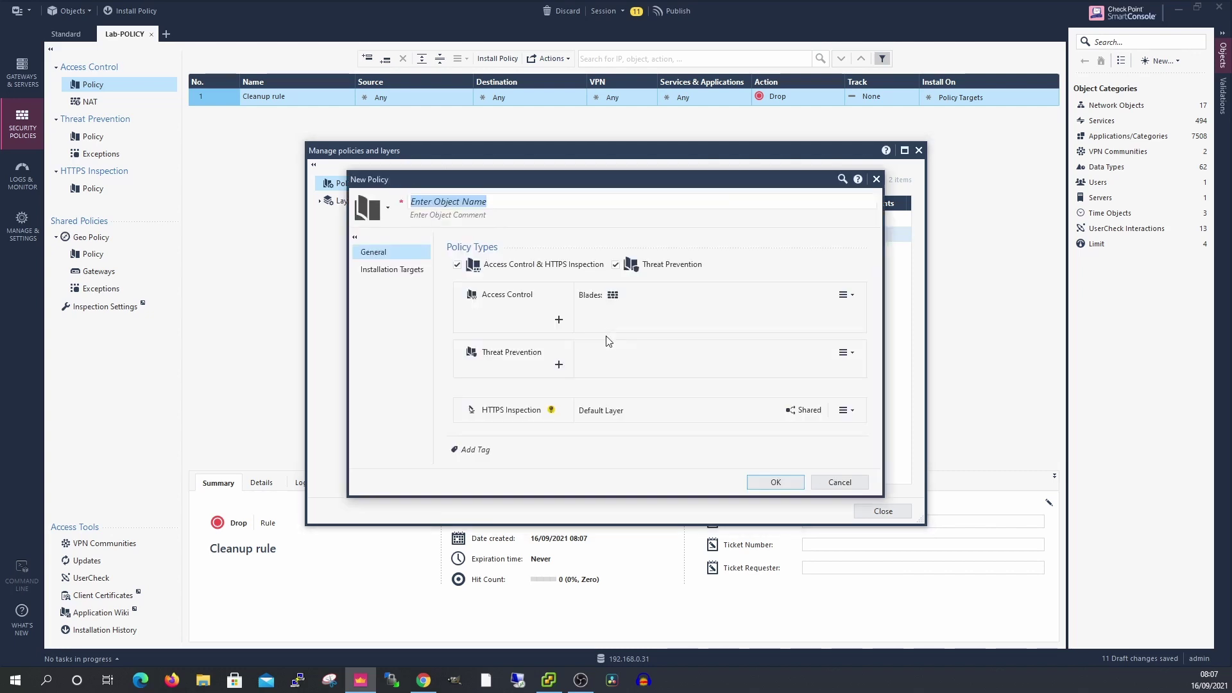
click(385, 269)
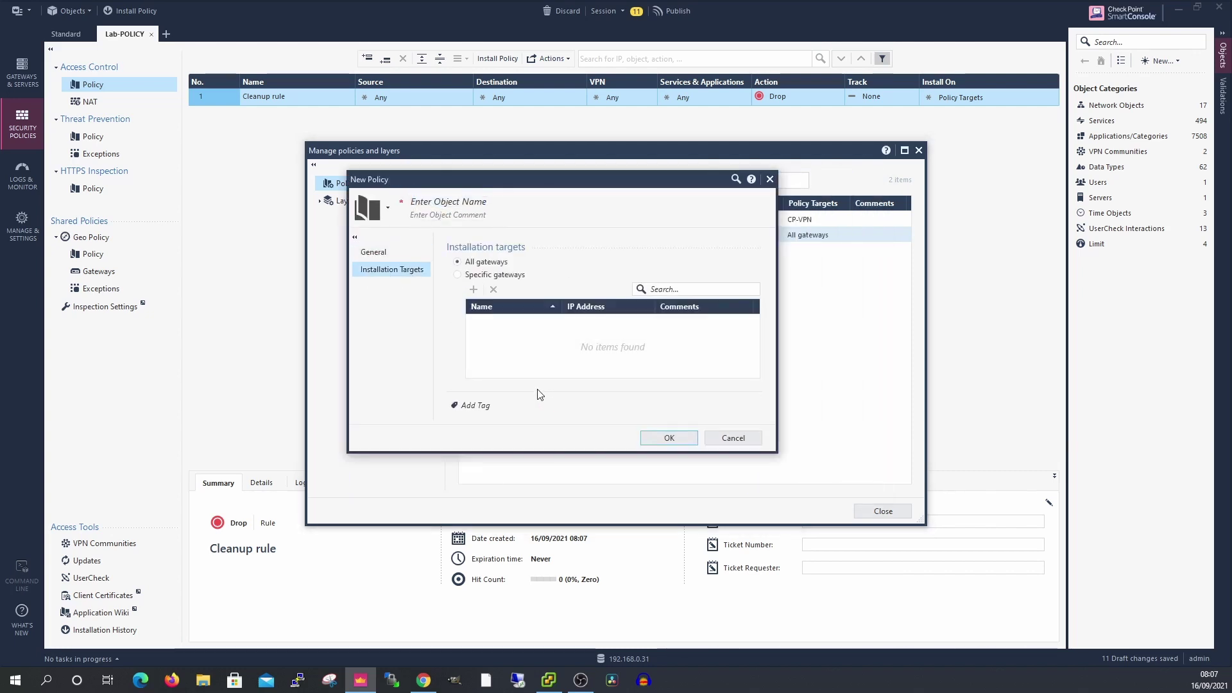
click(725, 439)
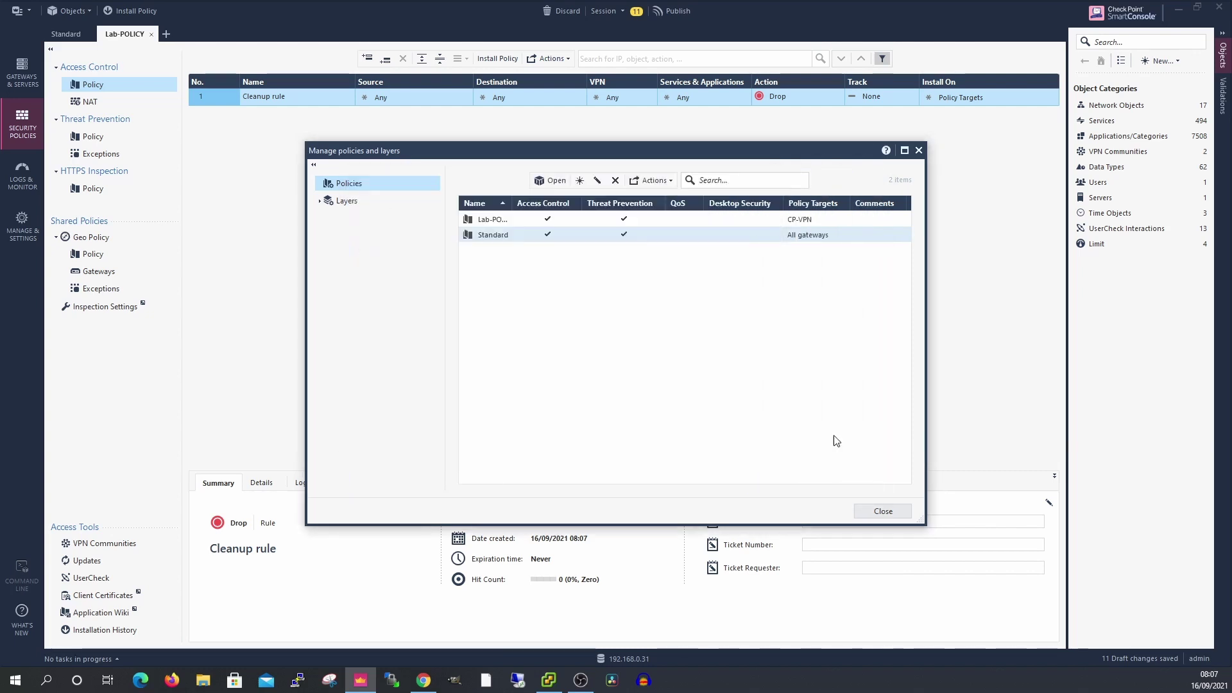
- Close the policies and layers management and the open Standard policy, keeping Lab-POLICY open
click(892, 512)
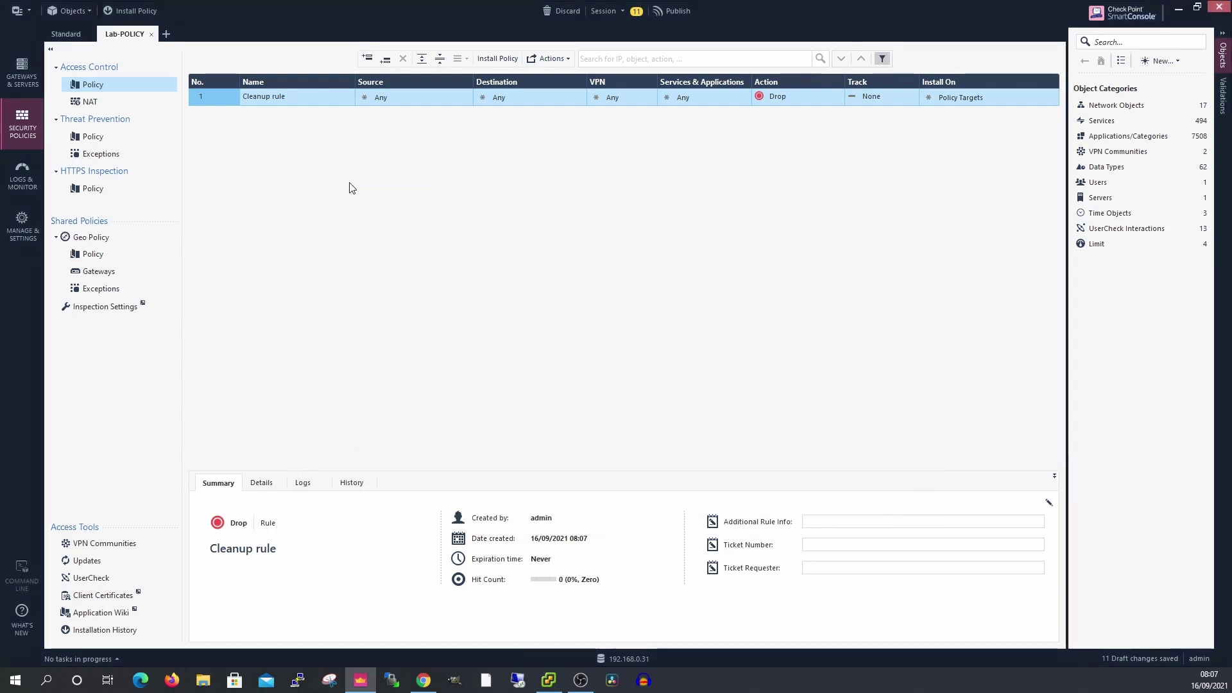
click(89, 34)
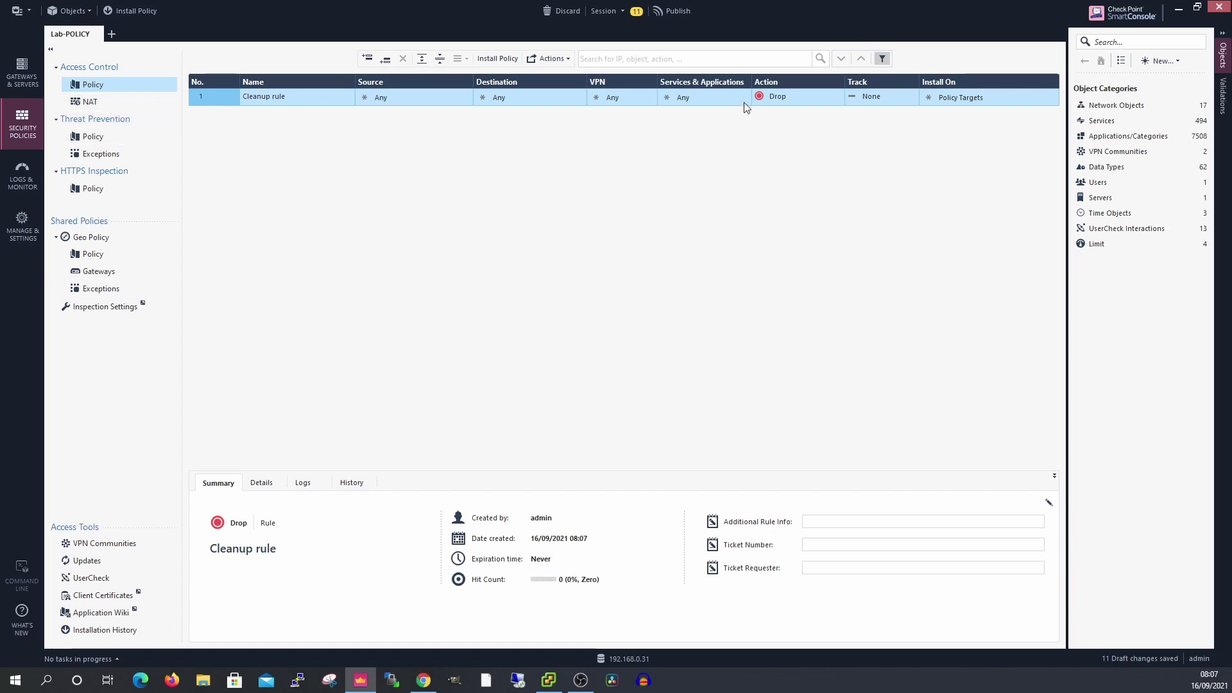
- Enable hiding internal networks behind the gateway's external IP in the CP-VPN NAT settings and save the gateway
click(22, 72)
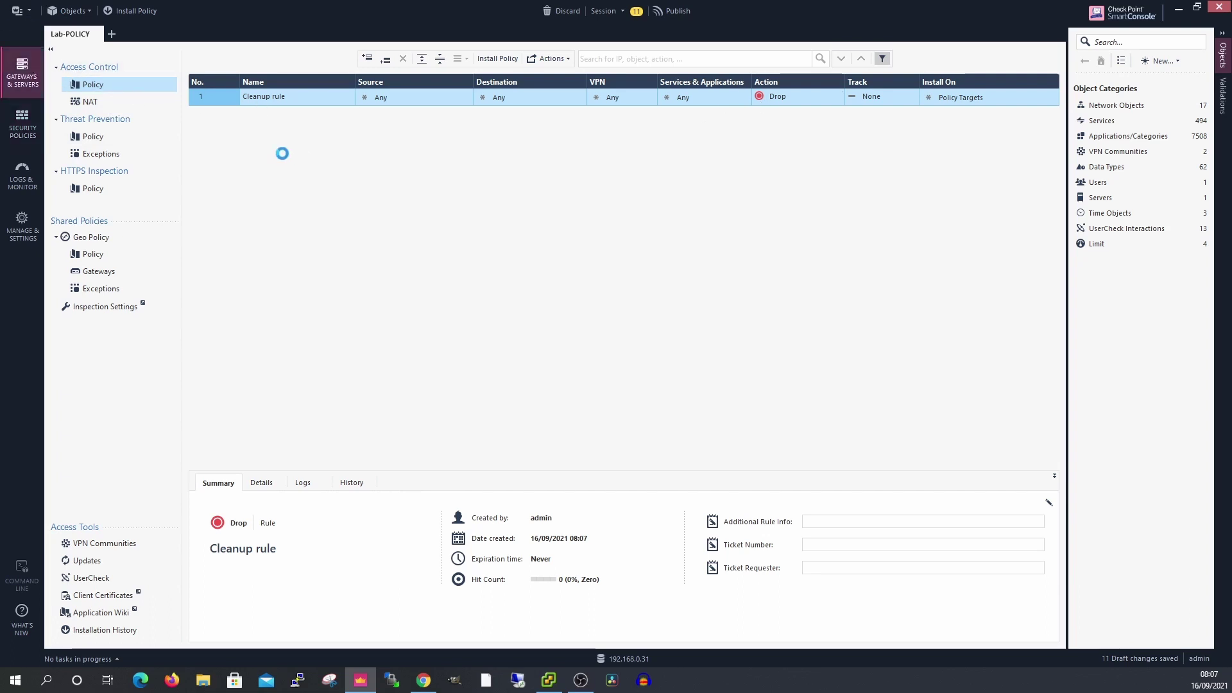
double_click(186, 81)
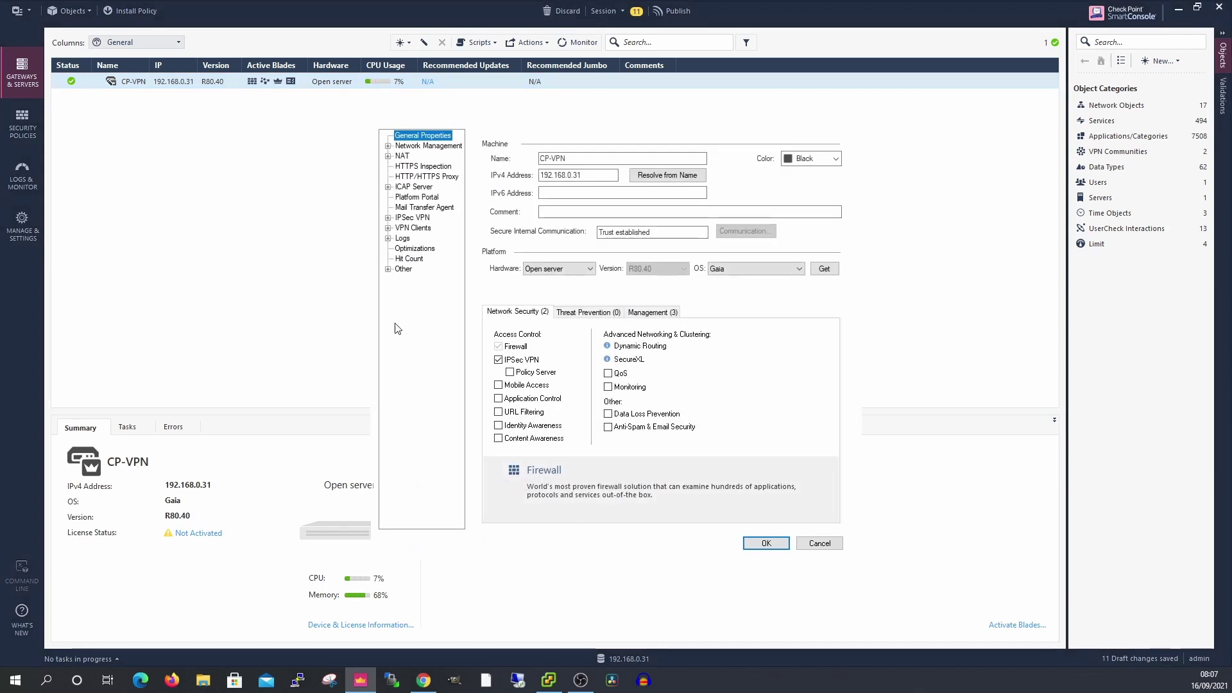
click(404, 158)
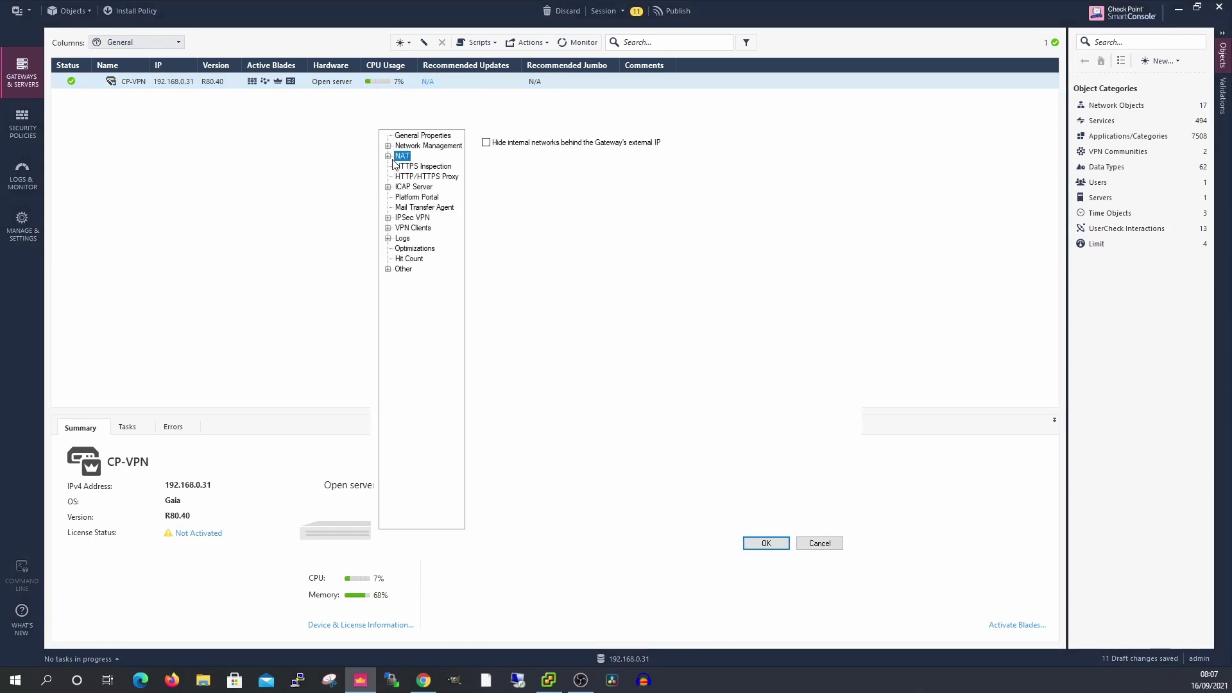
click(485, 143)
click(766, 546)
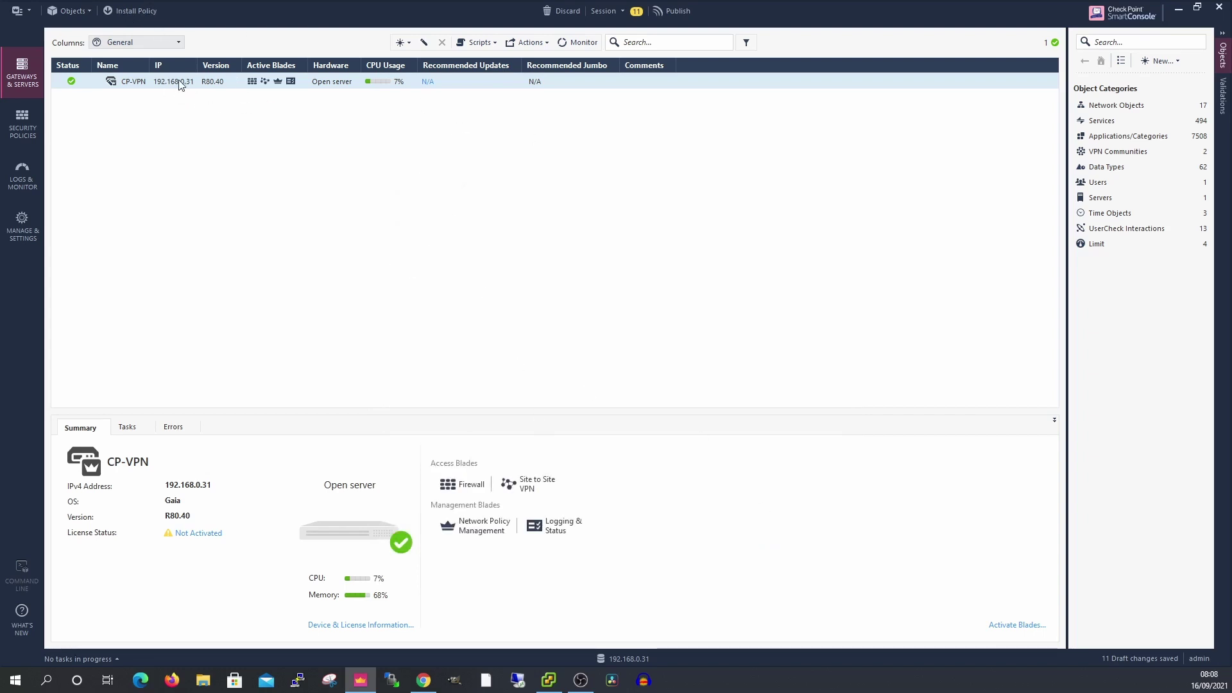
- Begin a policy installation and cancel it before publishing the draft changes
click(132, 10)
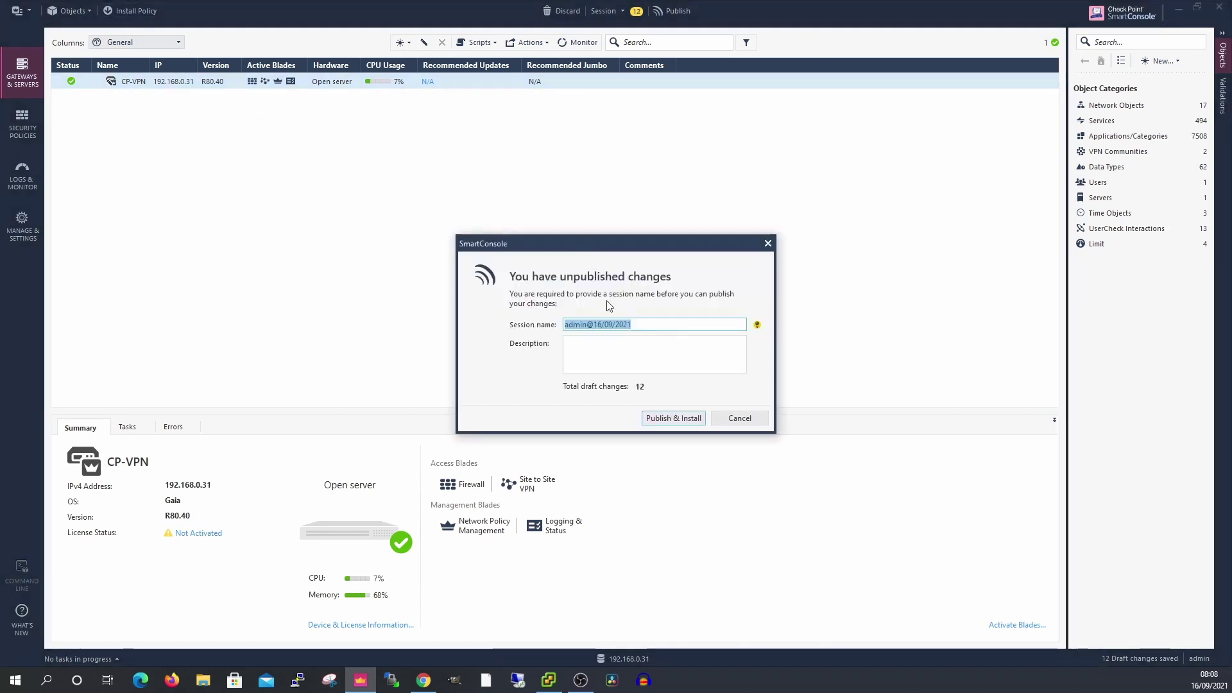
click(732, 413)
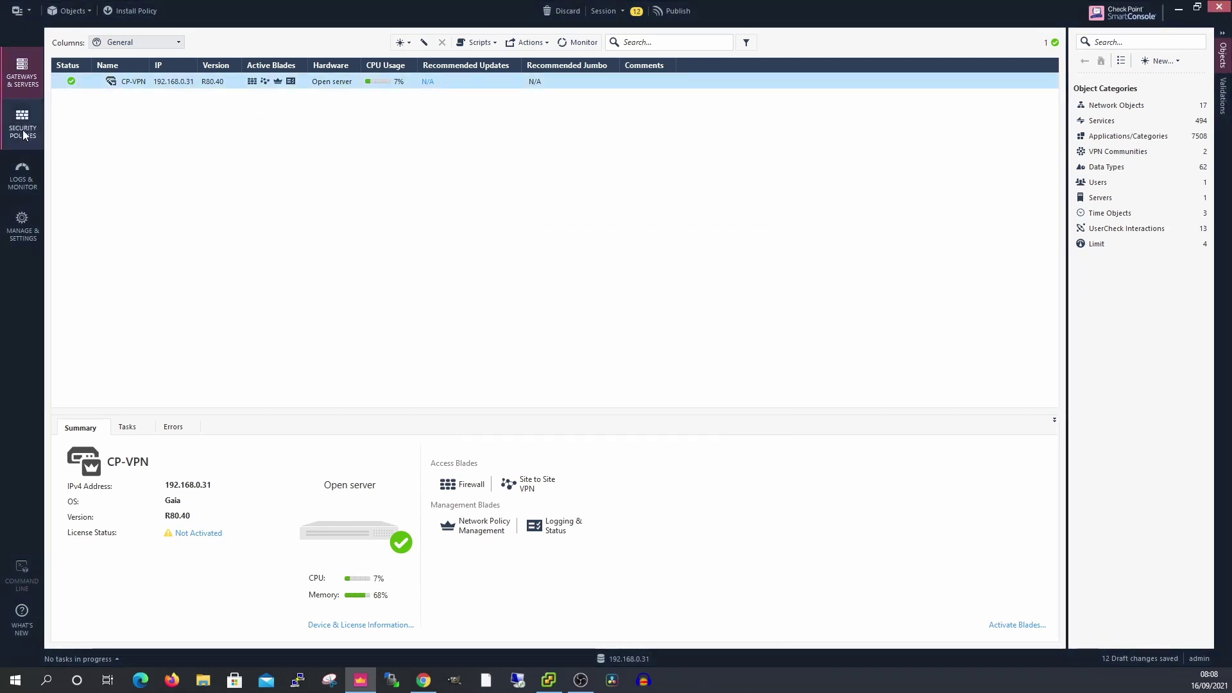
- In Lab-POLICY, add a section titled "Managment Rules" above the Cleanup rule and insert a new rule directly beneath that title
click(24, 131)
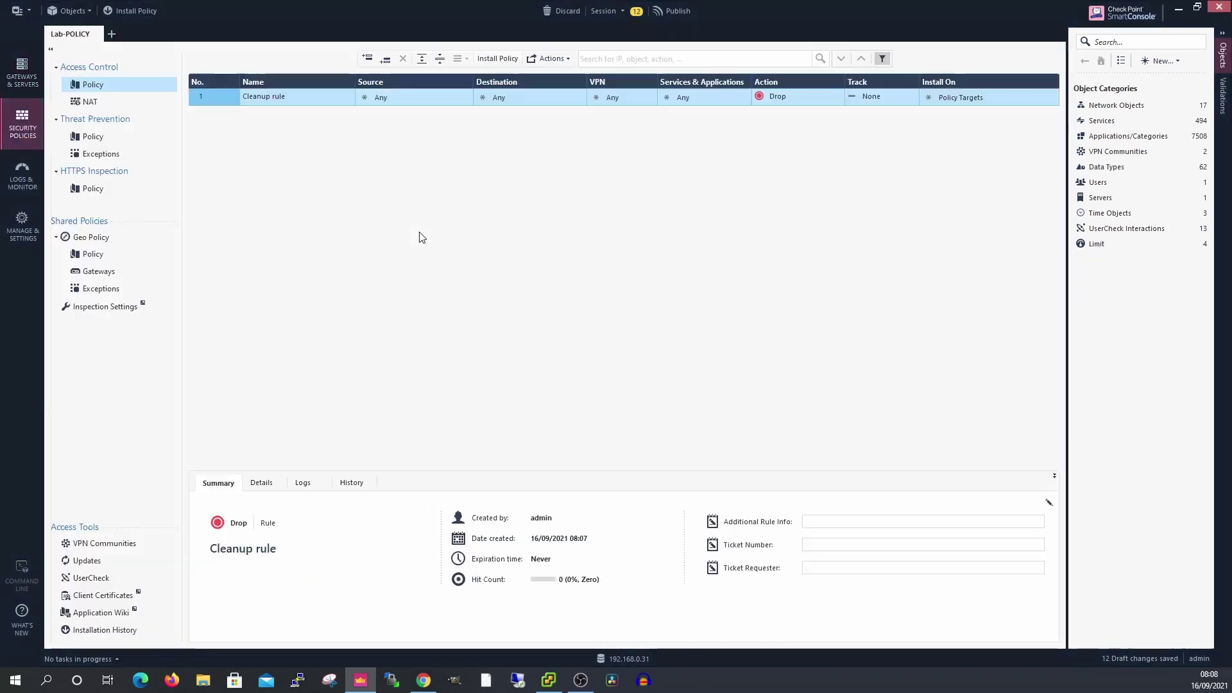
right_click(202, 97)
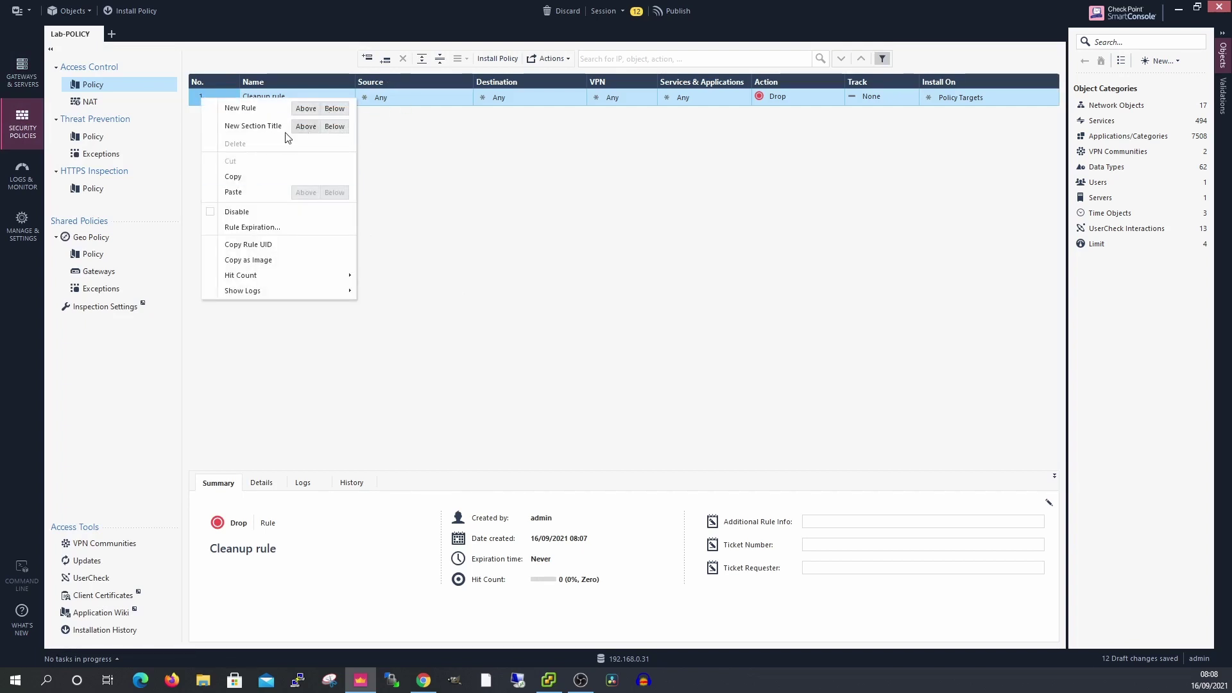
click(306, 127)
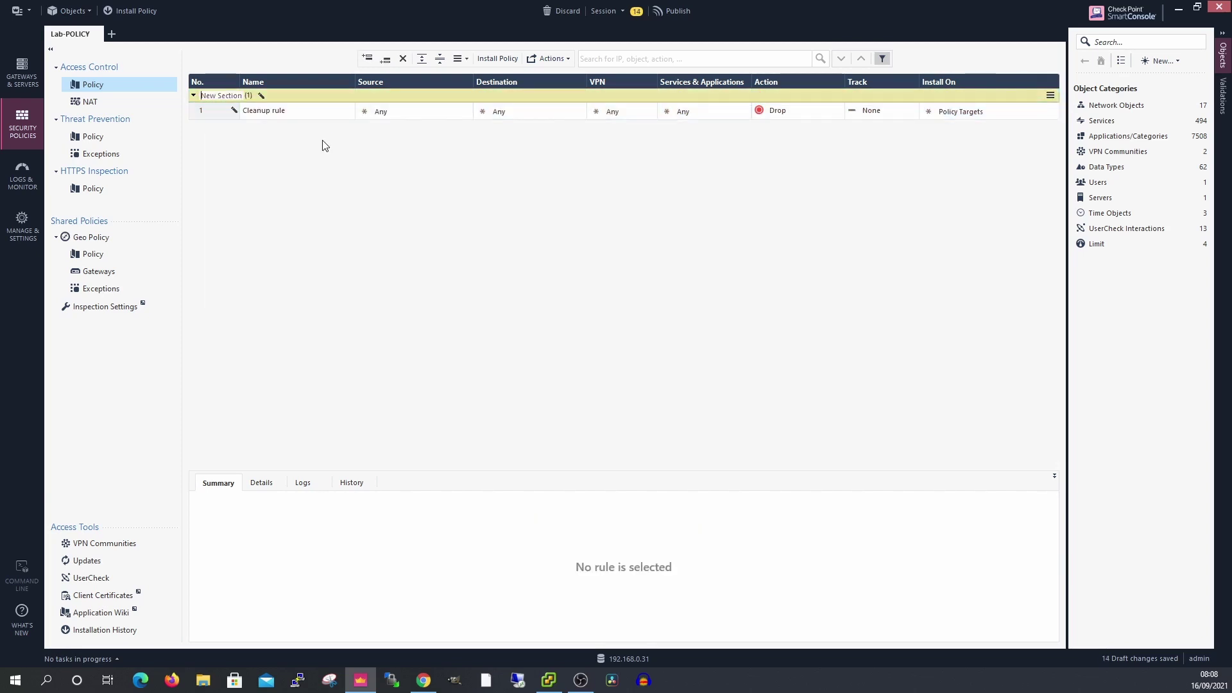
text(Managmen)
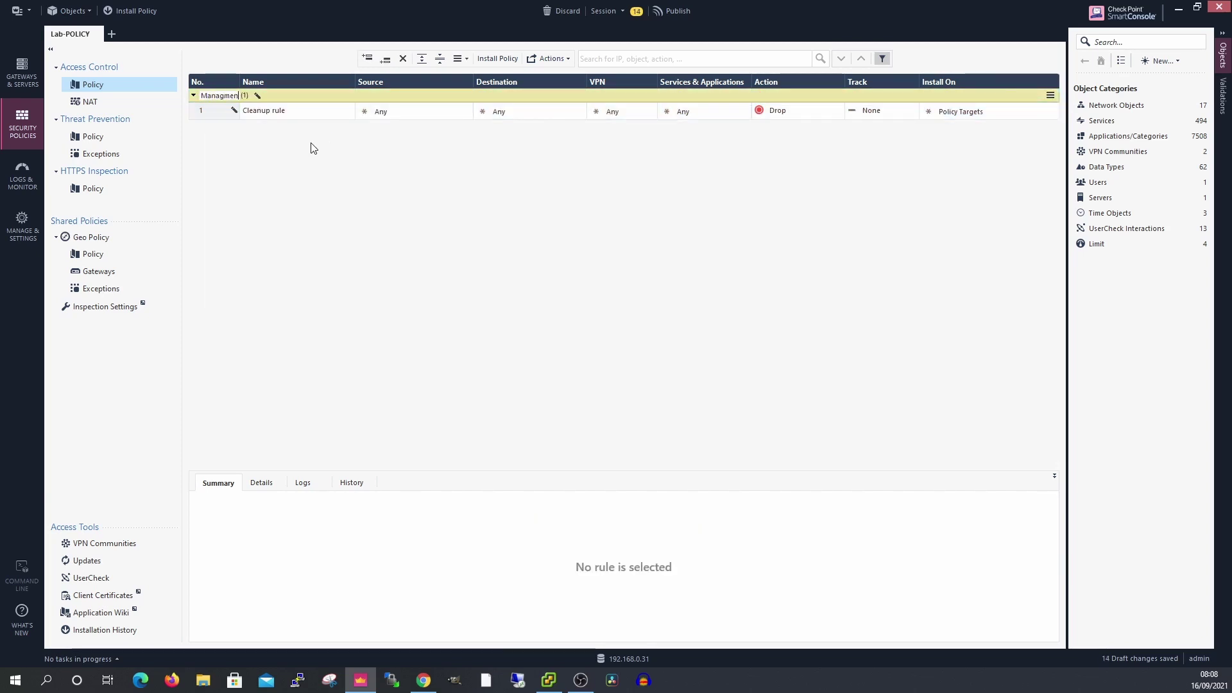
text(t Rules)
right_click(229, 96)
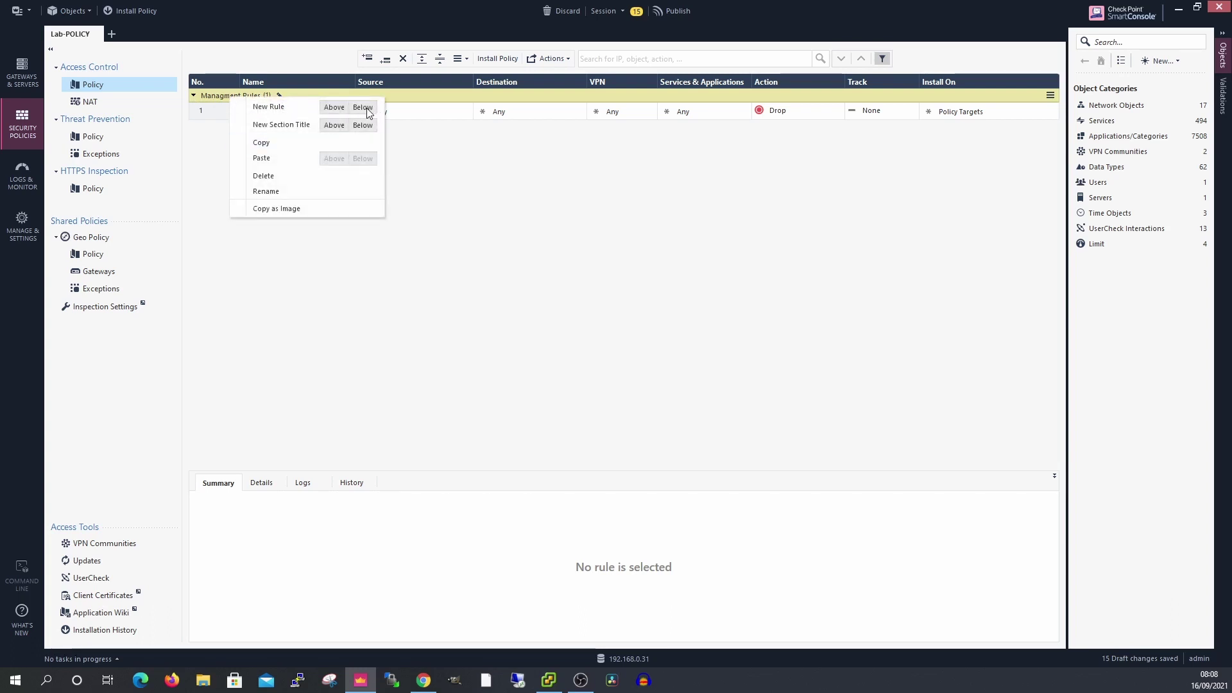
click(362, 108)
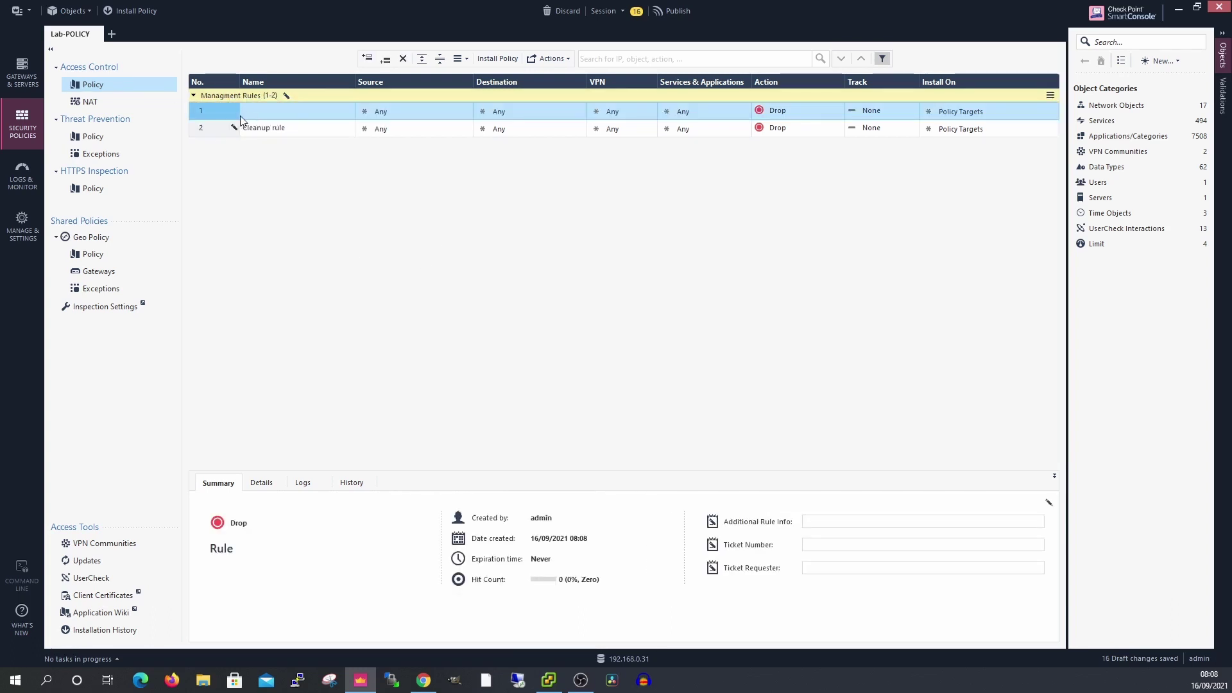
- Add a section titled "Clean-UP Rule" directly above the Cleanup rule
click(213, 129)
right_click(213, 129)
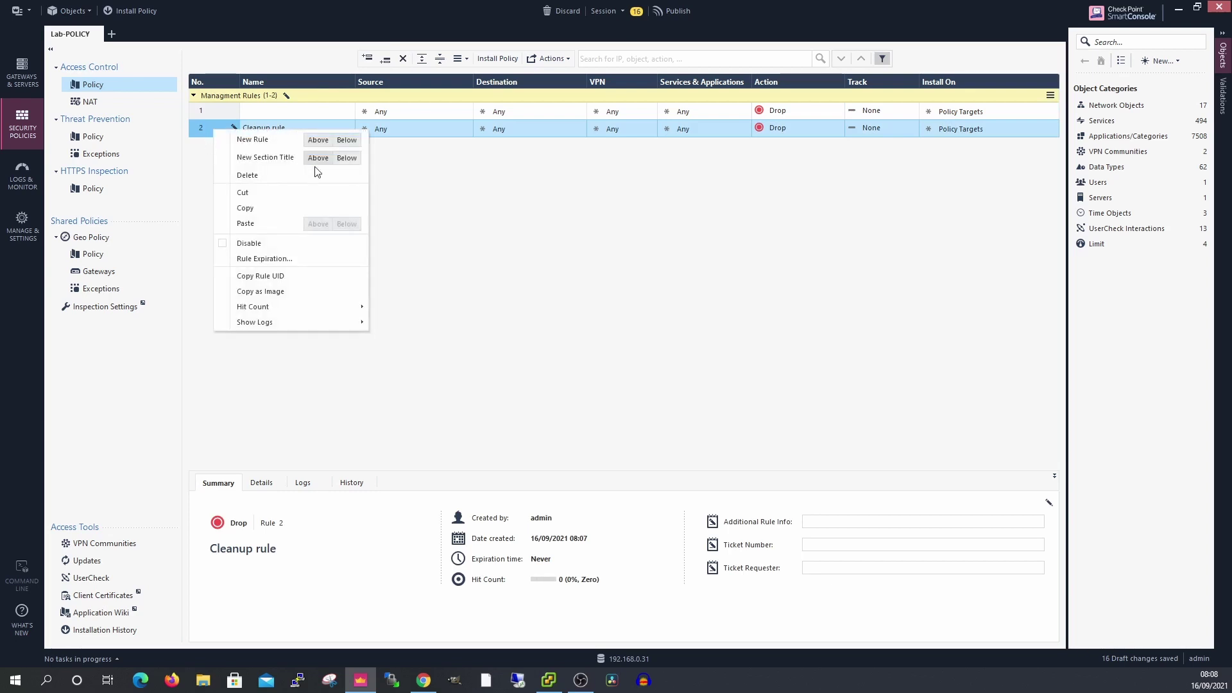
click(318, 158)
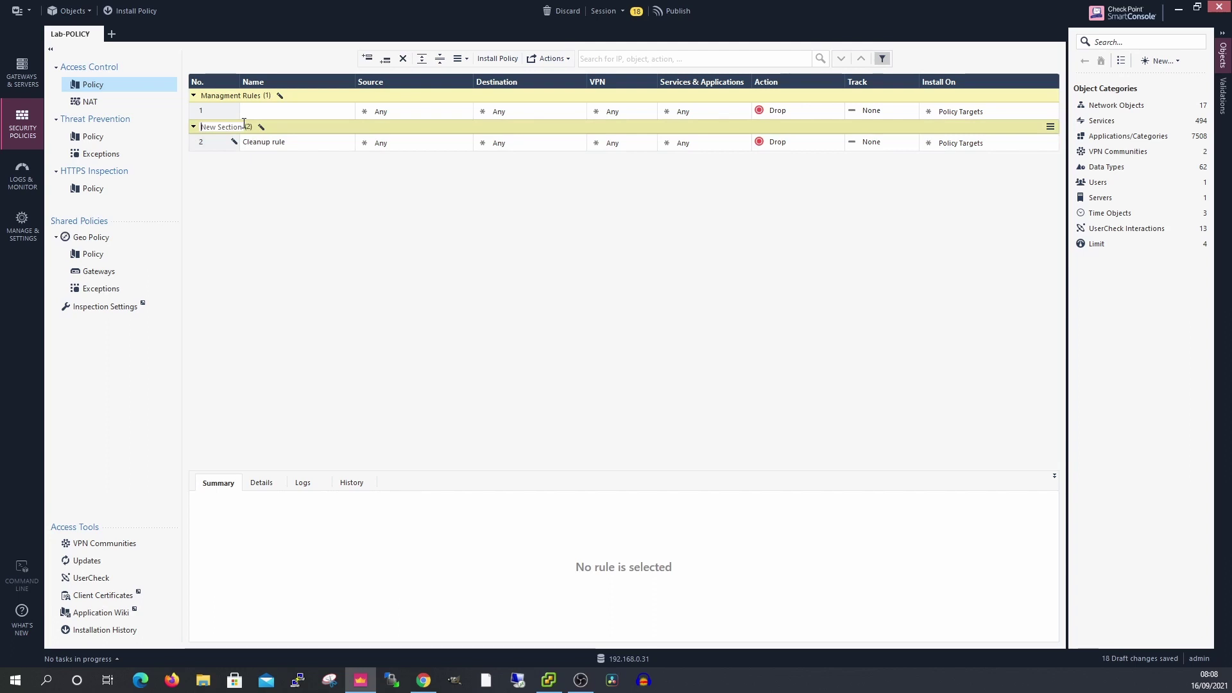
text(Clean-UP)
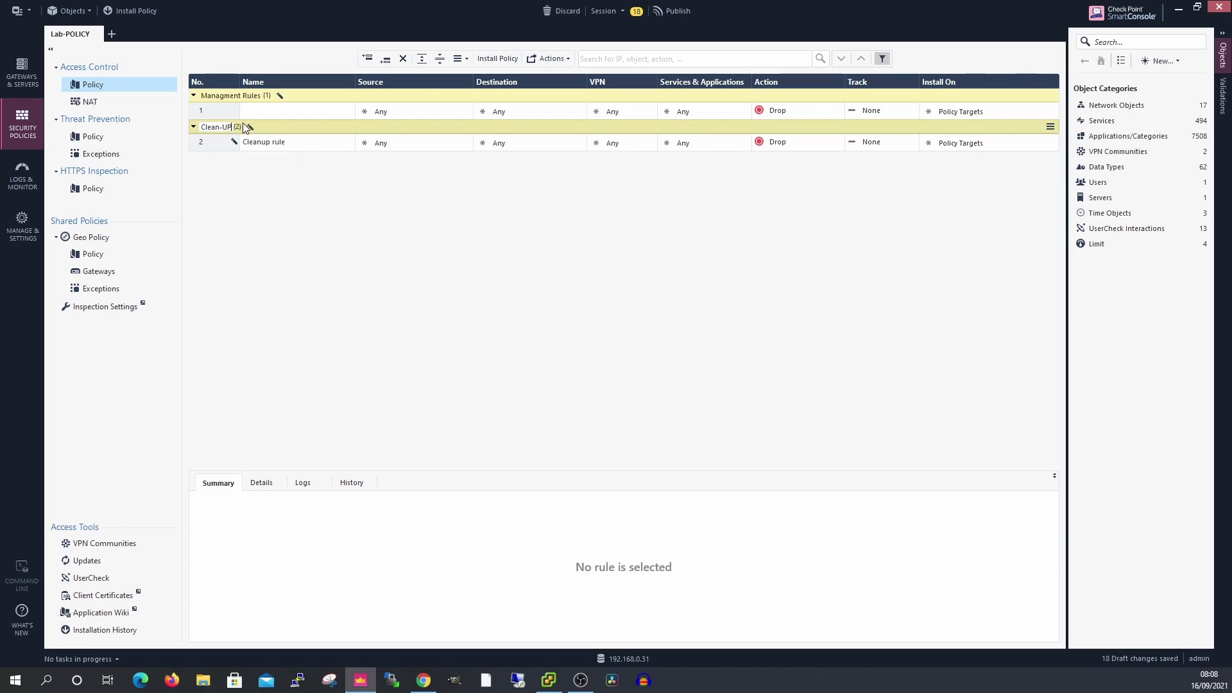
text( Rule)
key(Return)
- Name the new rule in the Managment Rules section "Allow mgmt"
click(221, 114)
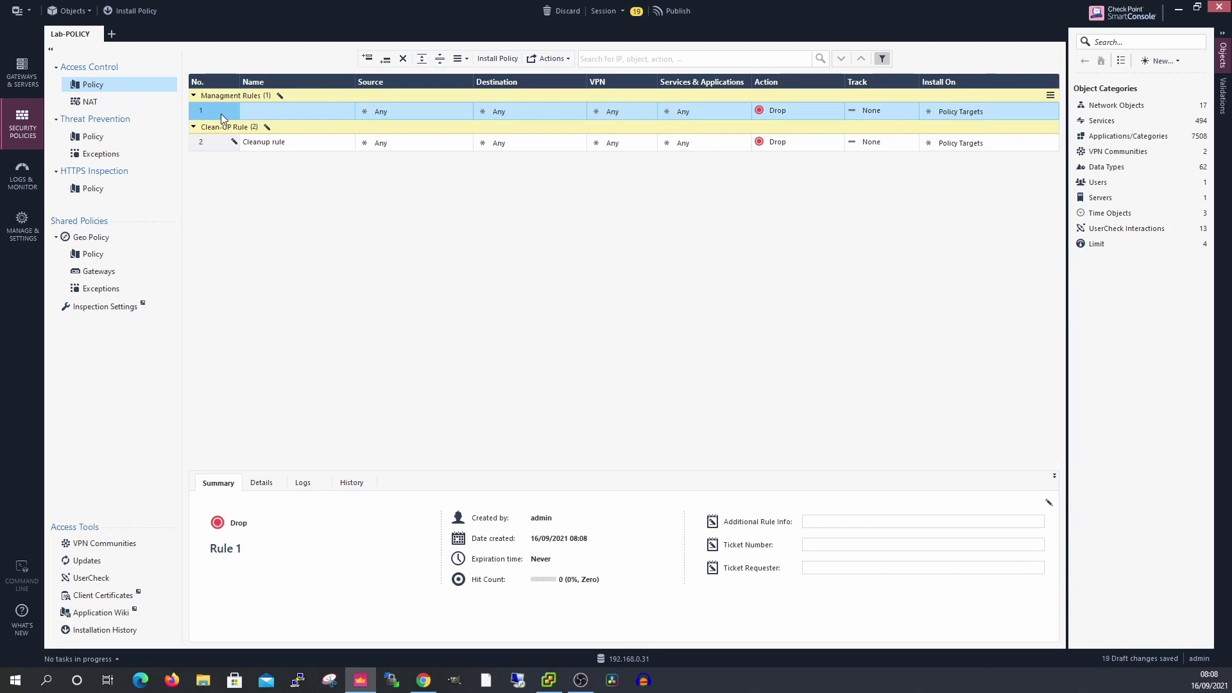
click(303, 113)
text(A)
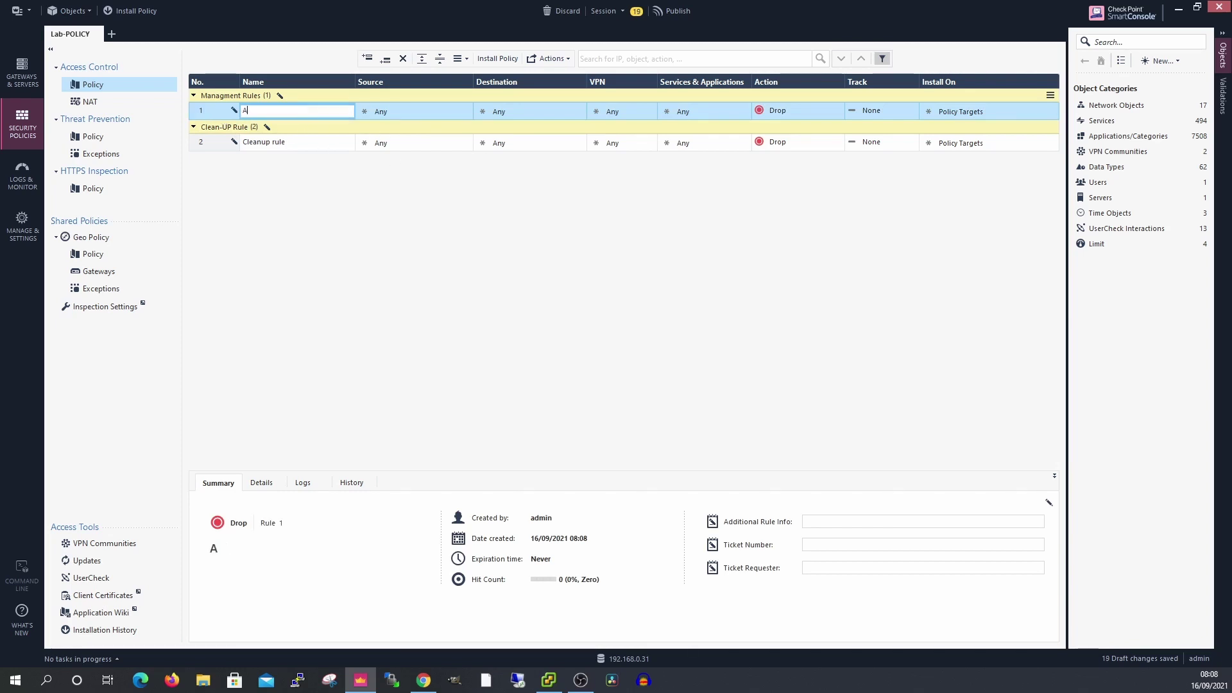
text(llow mgmt)
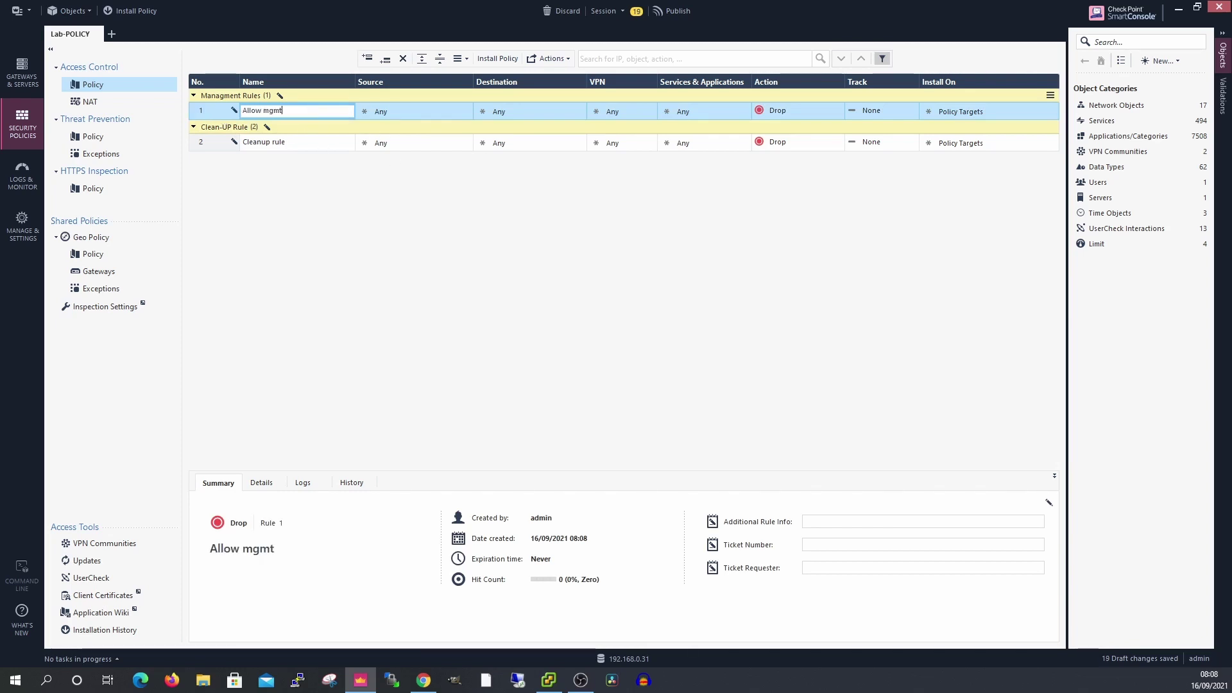
- Create network n-Home-NET with IPv4 address 192.168.0.0 and net mask 255.255.255.0 as the source of the Allow mgmt rule
click(465, 113)
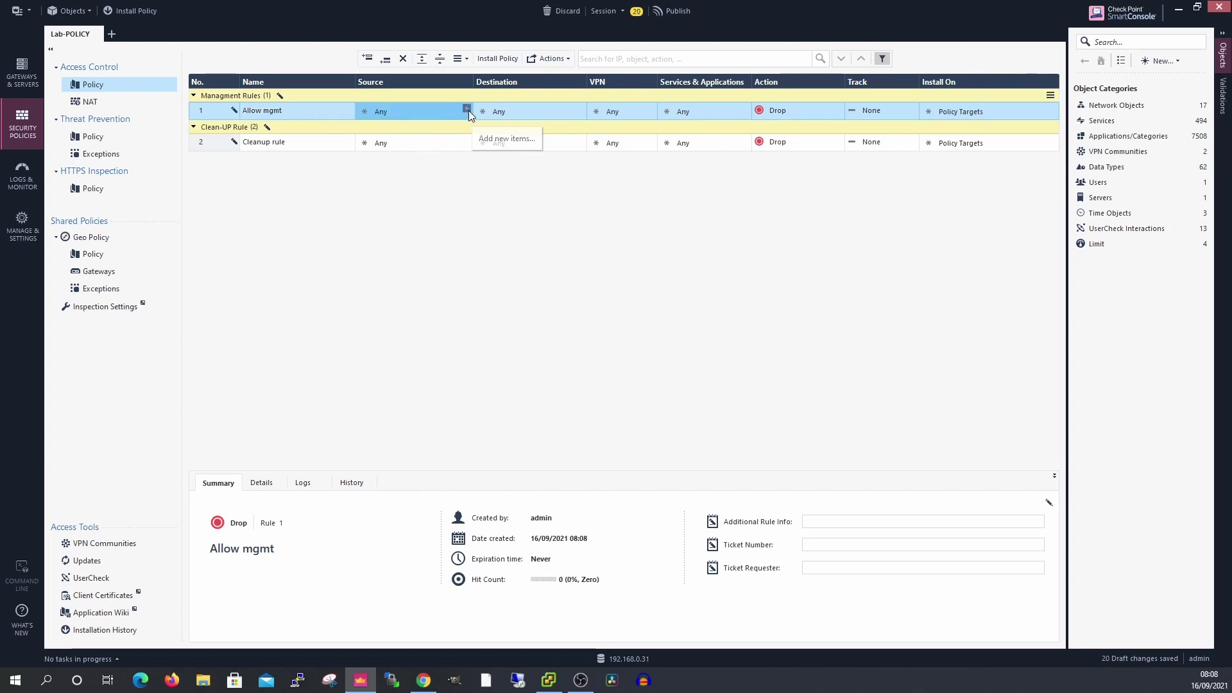
click(468, 109)
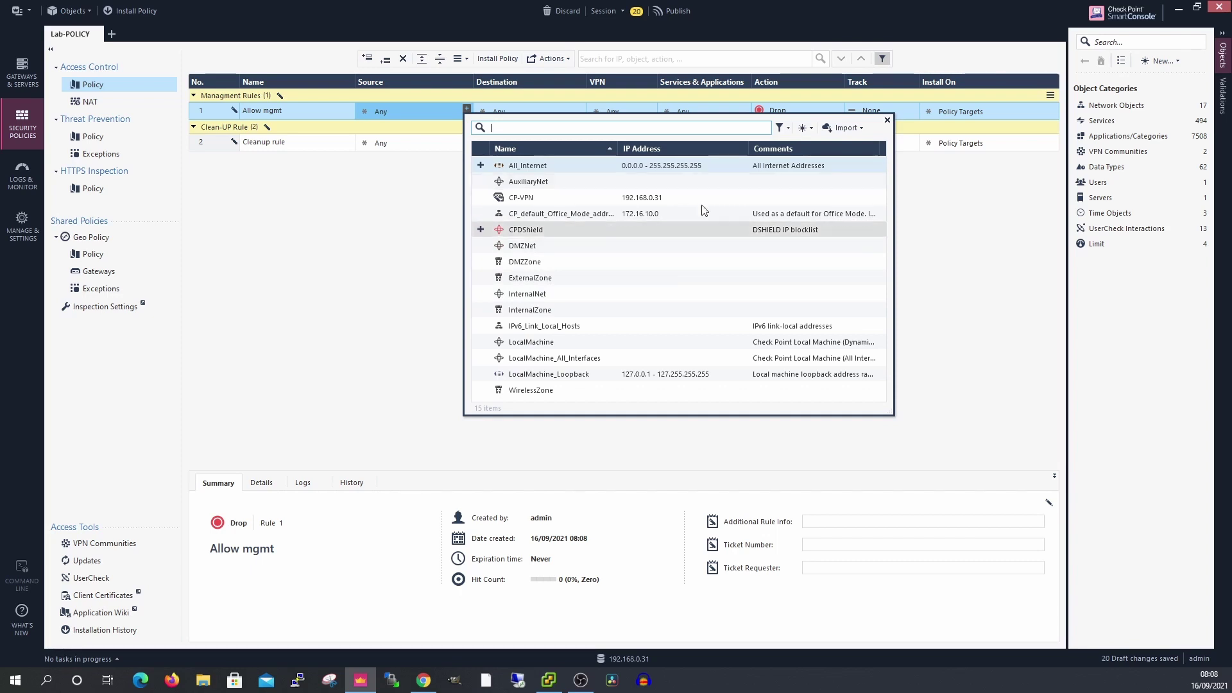
click(804, 128)
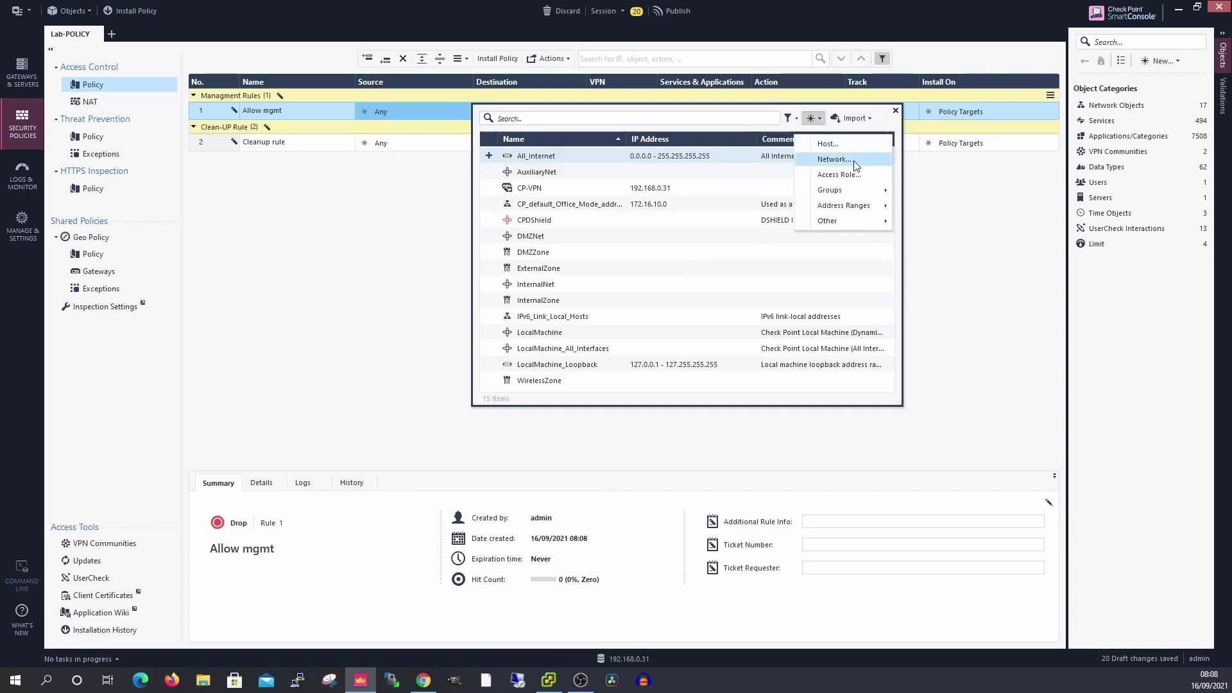
click(834, 160)
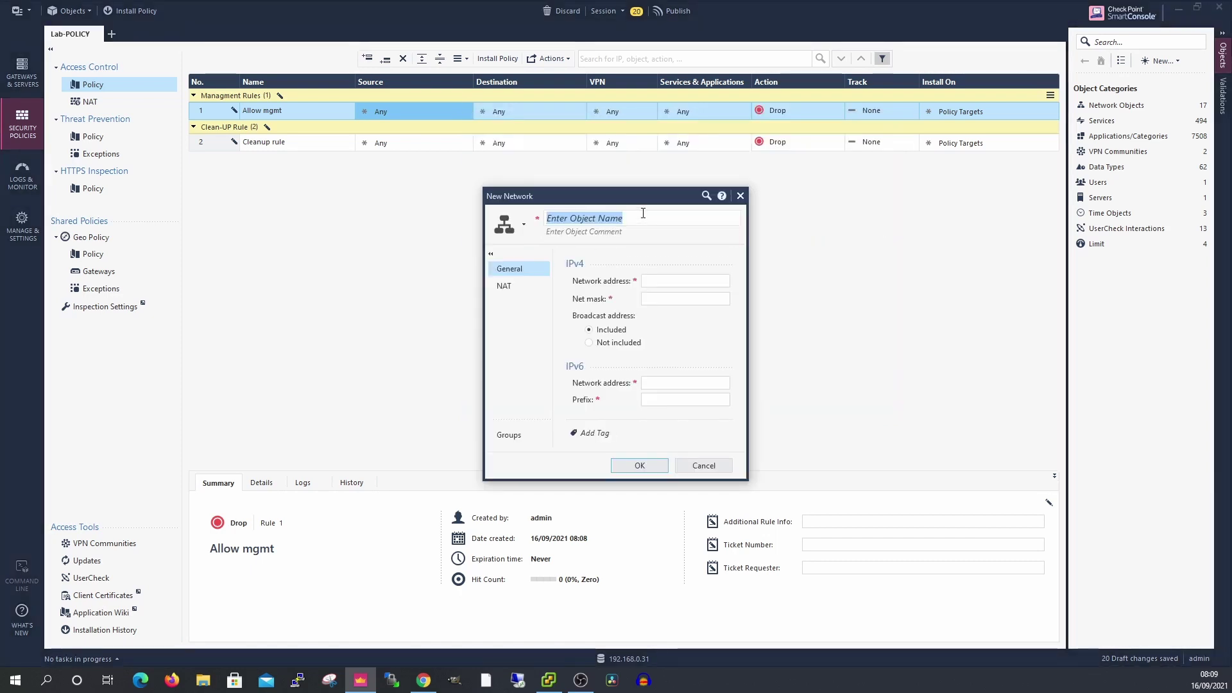
text(Ho)
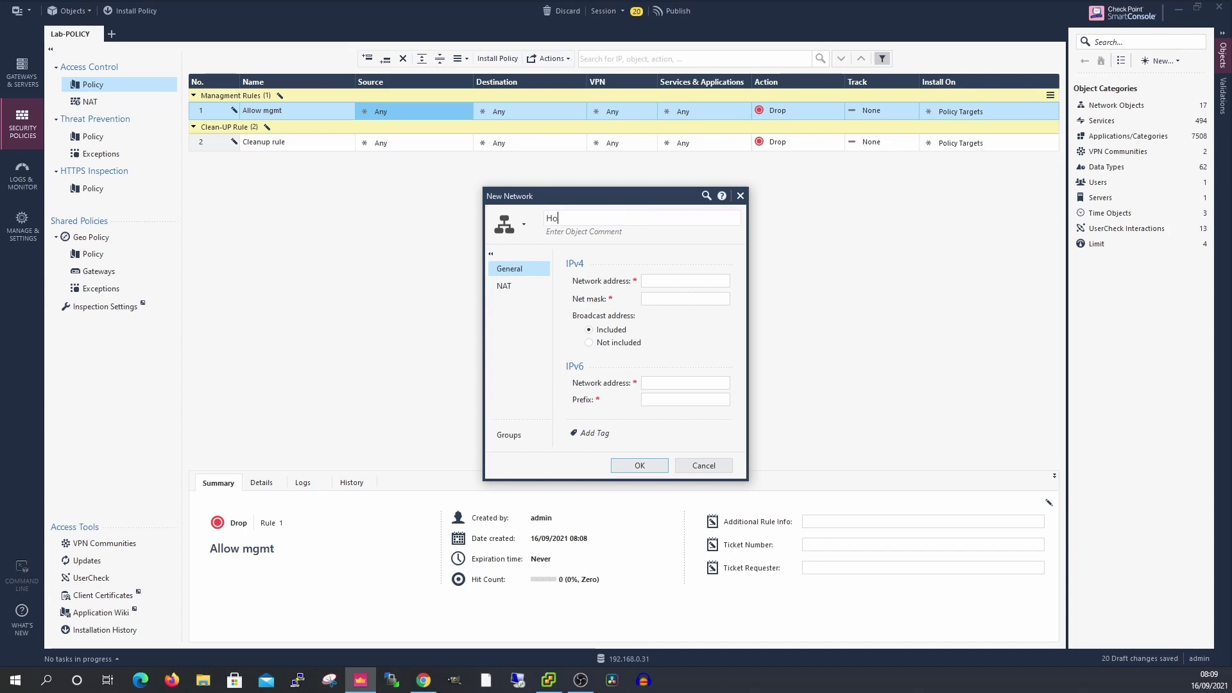
key(BackSpace)
key(BackSpace)
text(n-Home)
click(667, 281)
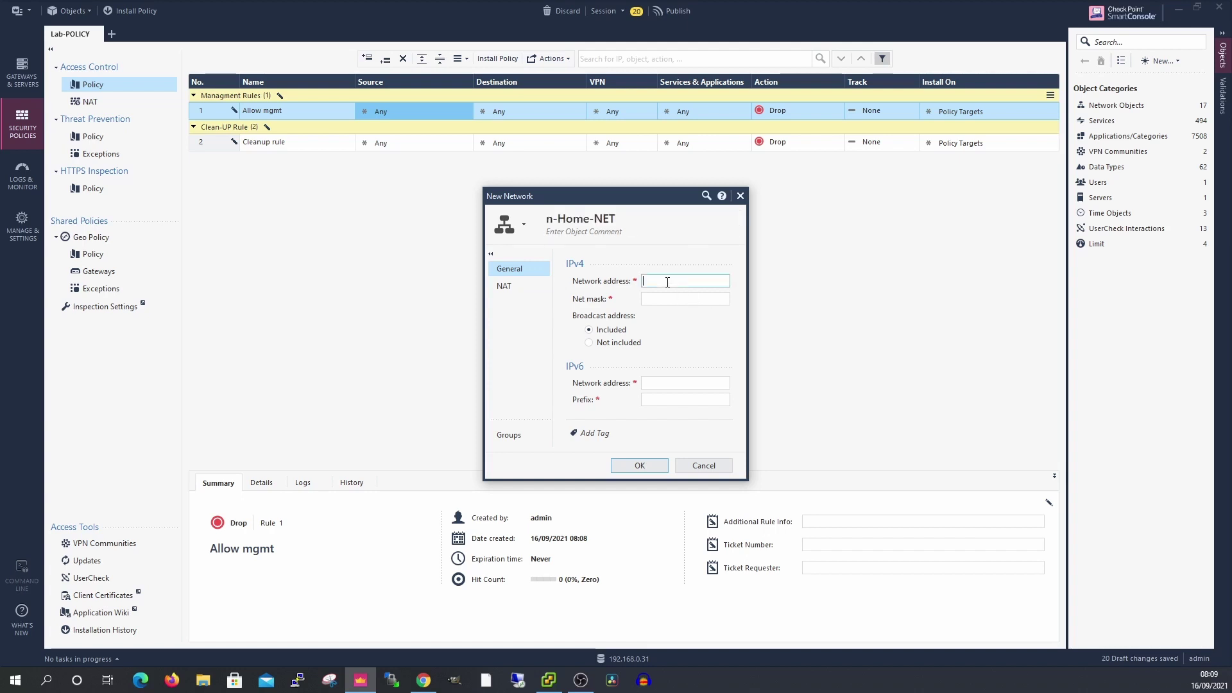
text(192.168.0.0)
key(Tab)
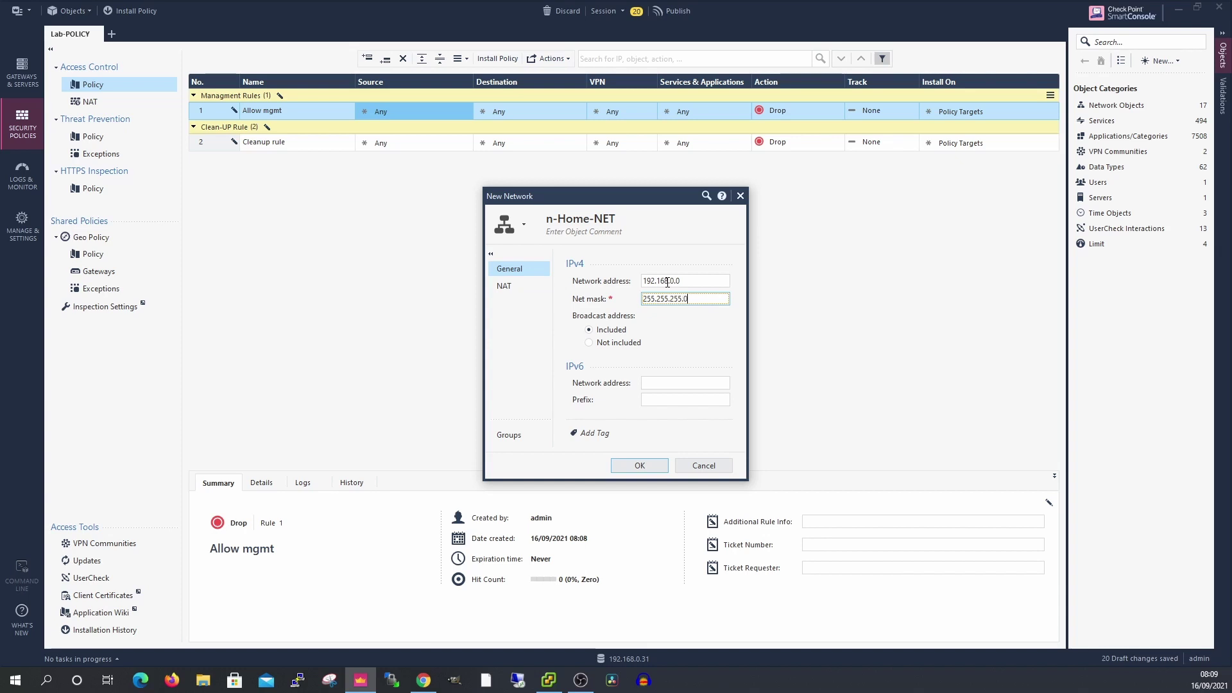
click(628, 466)
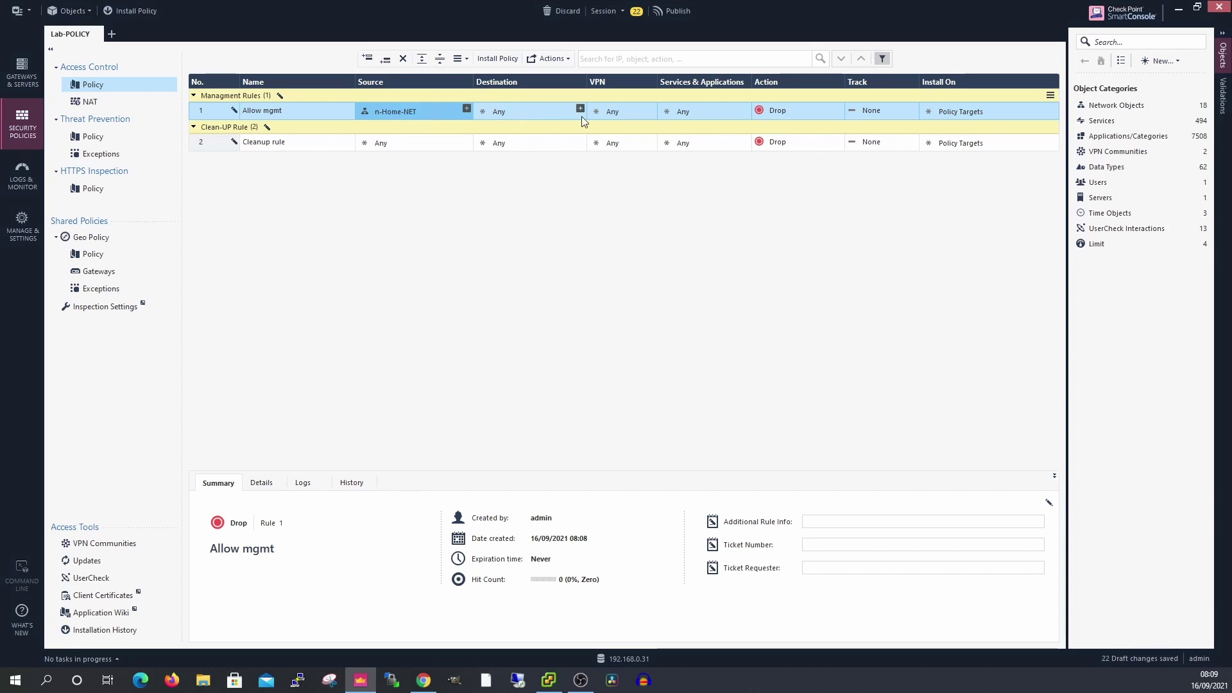
- Set the Allow mgmt rule's destination to CP-VPN, its action to Accept and its tracking to Log
click(581, 108)
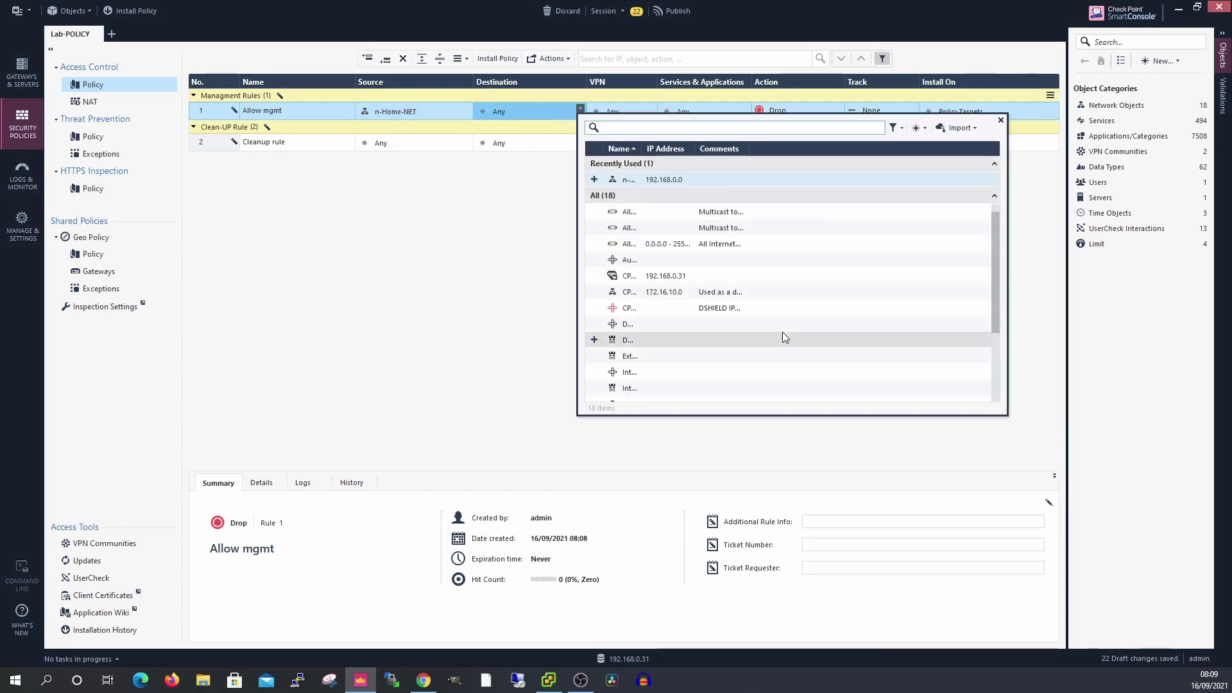
click(672, 276)
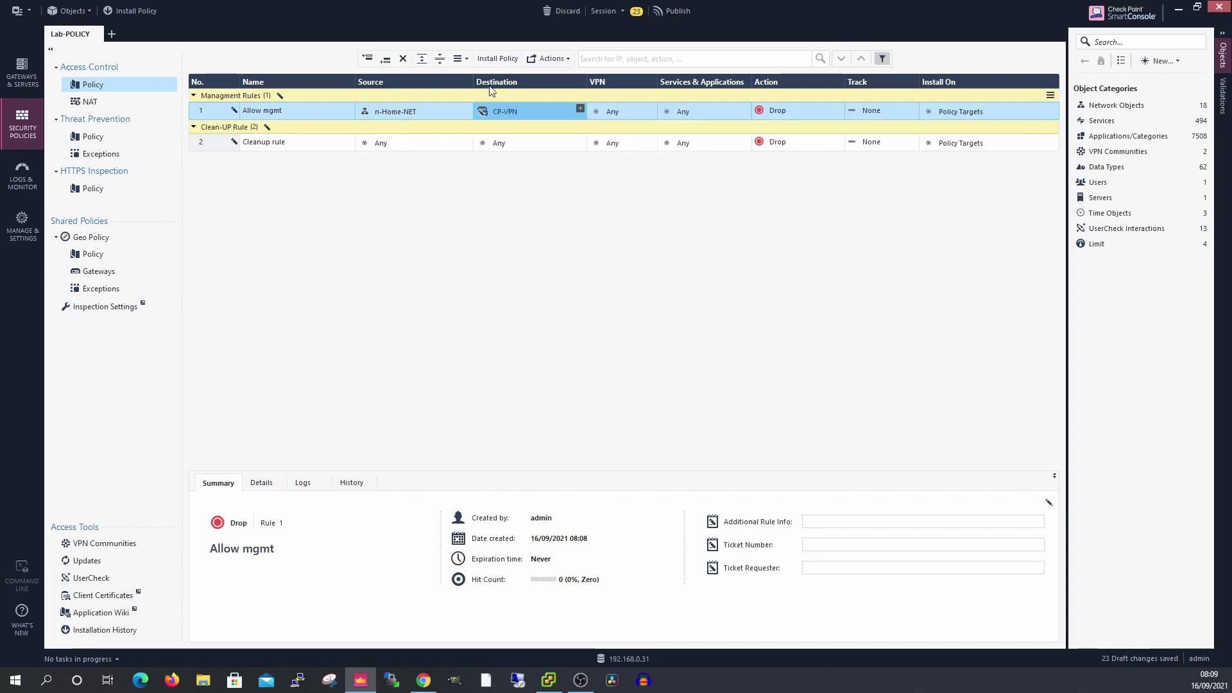
click(801, 113)
click(863, 125)
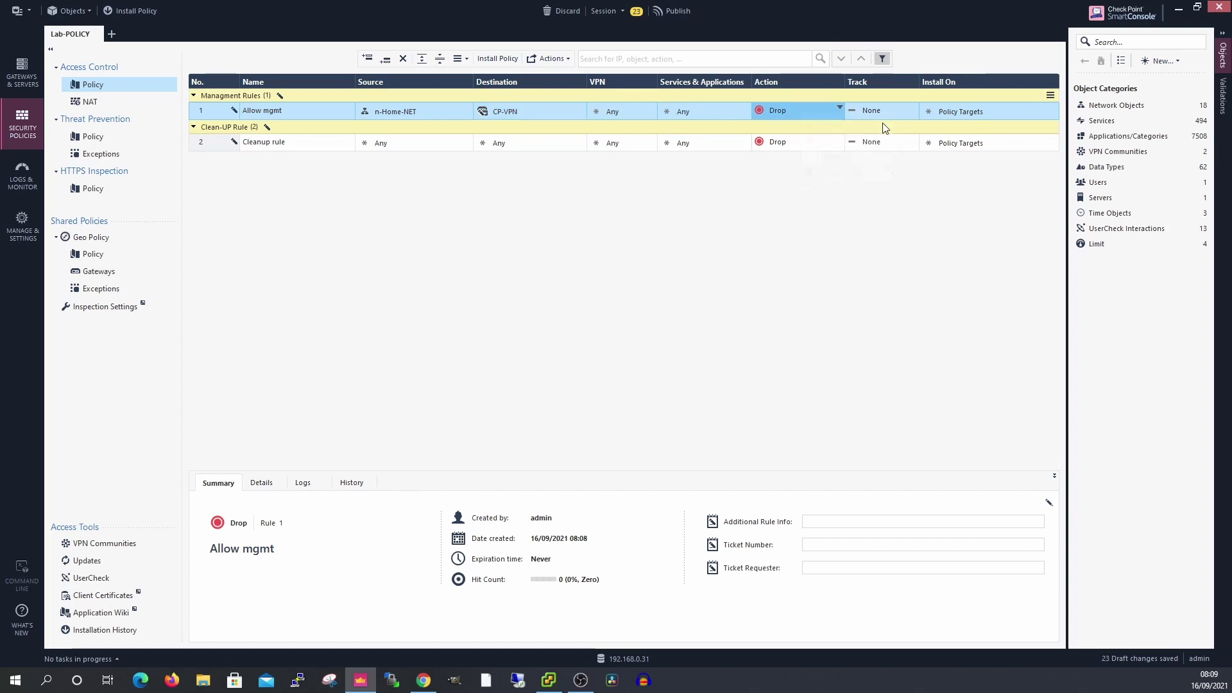
click(886, 113)
click(916, 142)
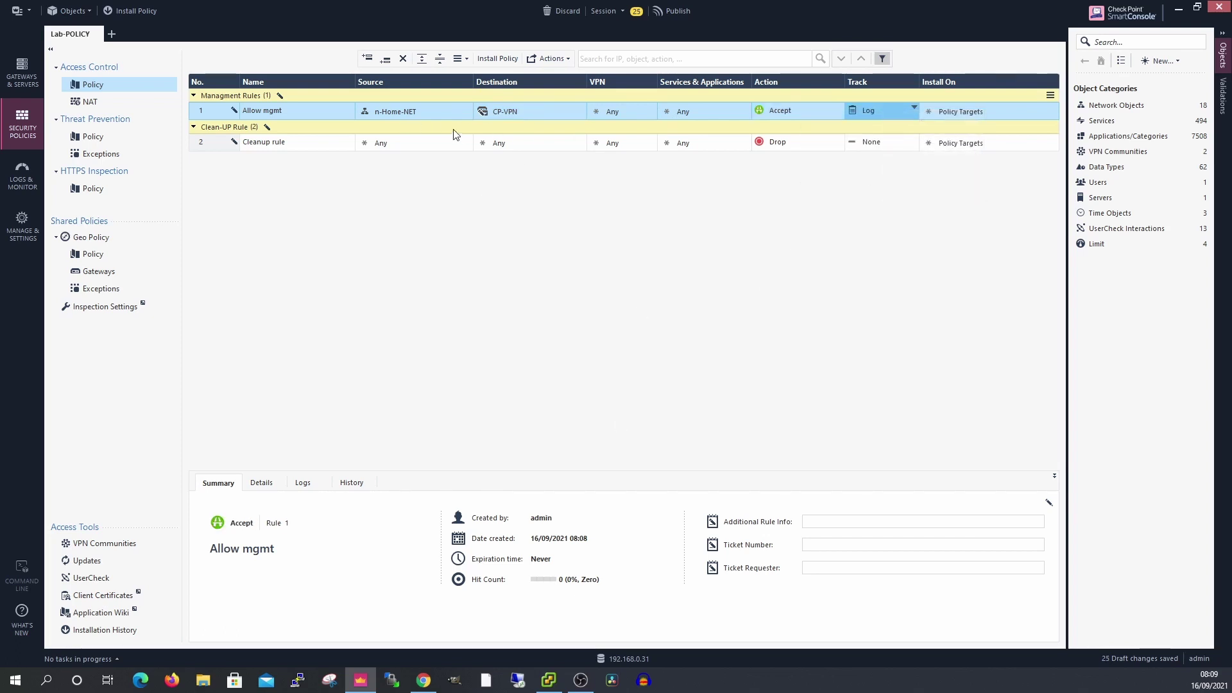
mouse_move(497, 115)
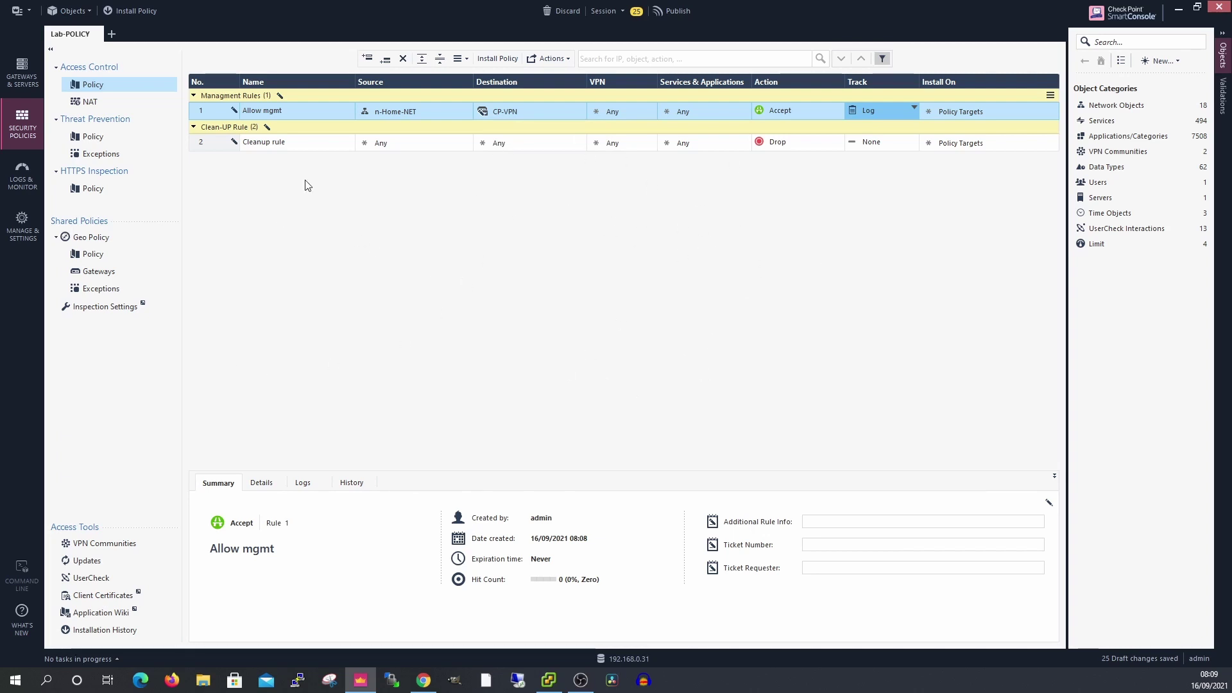
- Start a policy installation and publish the draft changes with the session description "Added Initial policy"
click(136, 11)
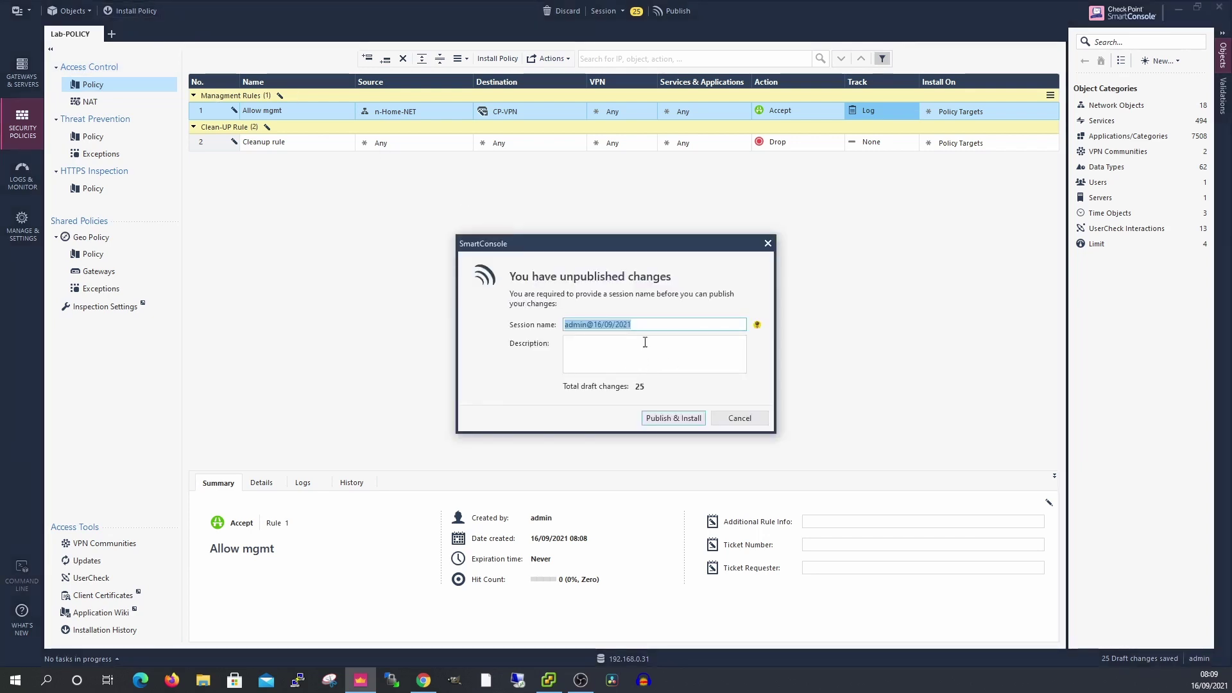
click(655, 361)
text(Add)
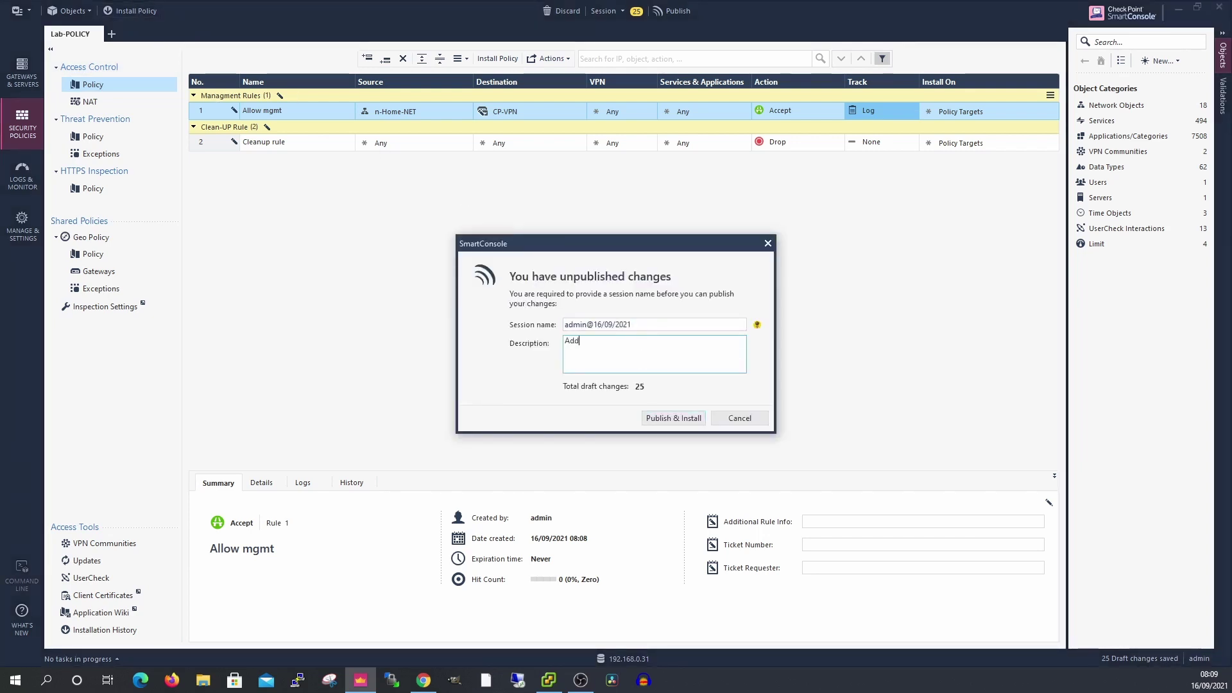
text(ed Initial pol)
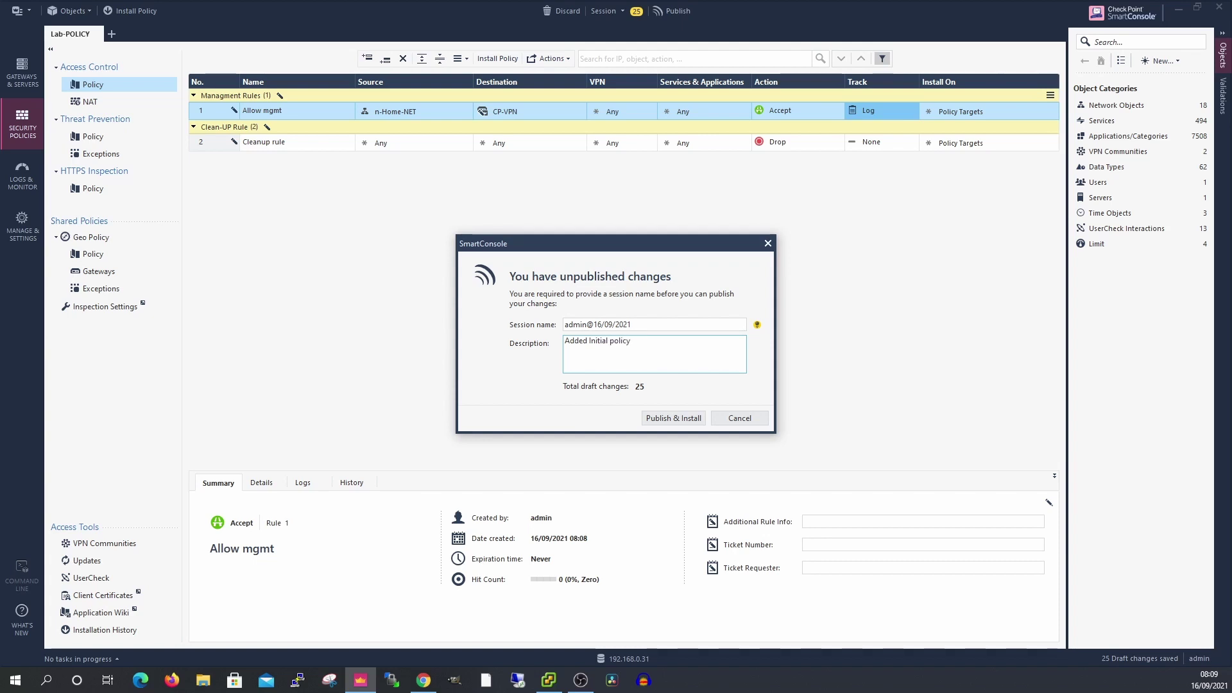
text(icy)
click(680, 422)
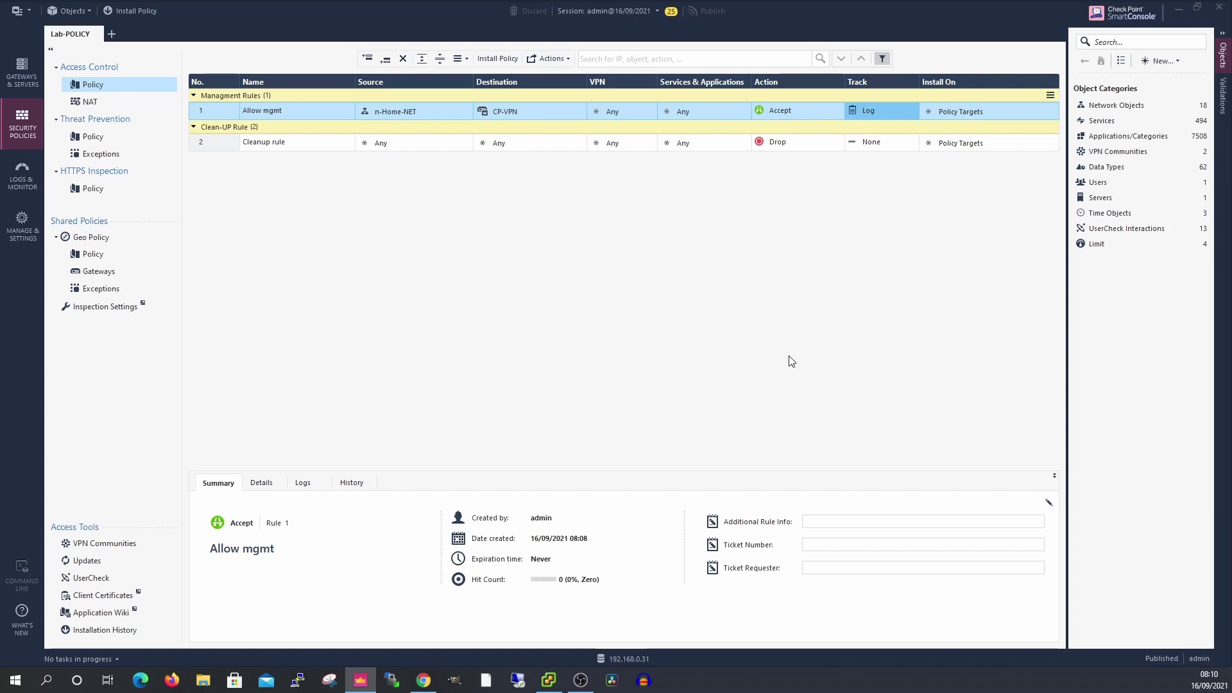
- Install Lab-POLICY on the CP-VPN gateway with Access Control and Threat Prevention included, and close the installation details
key(ctrl+shift+Return)
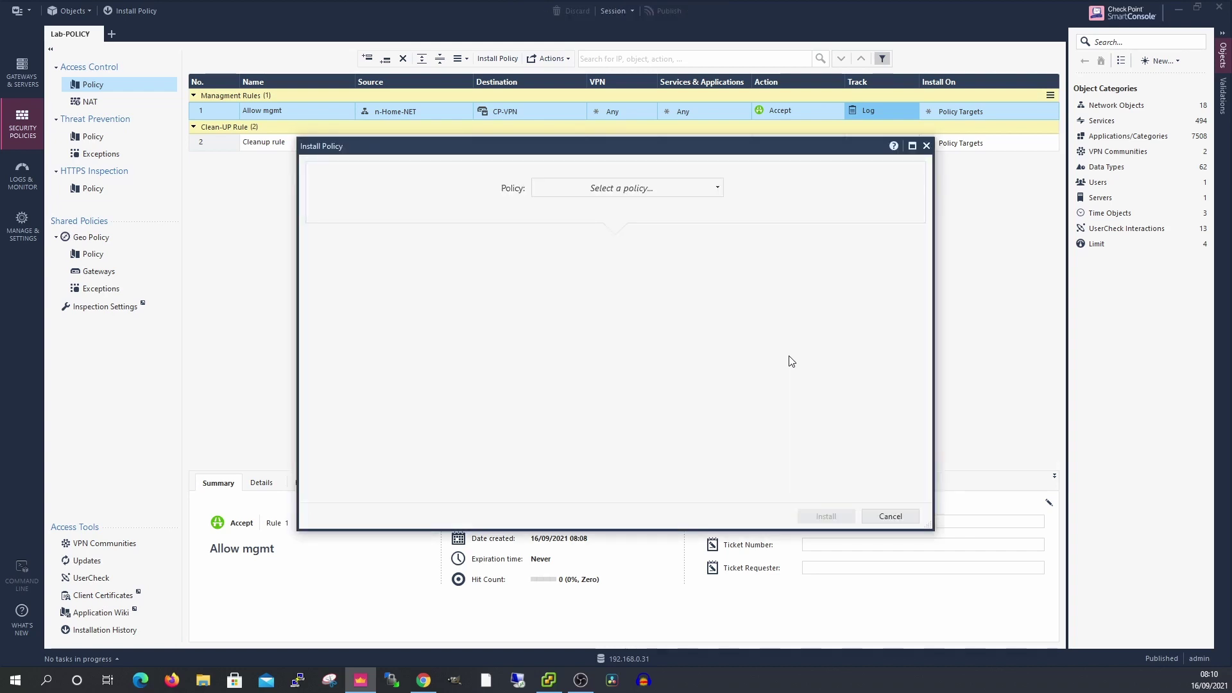
click(687, 191)
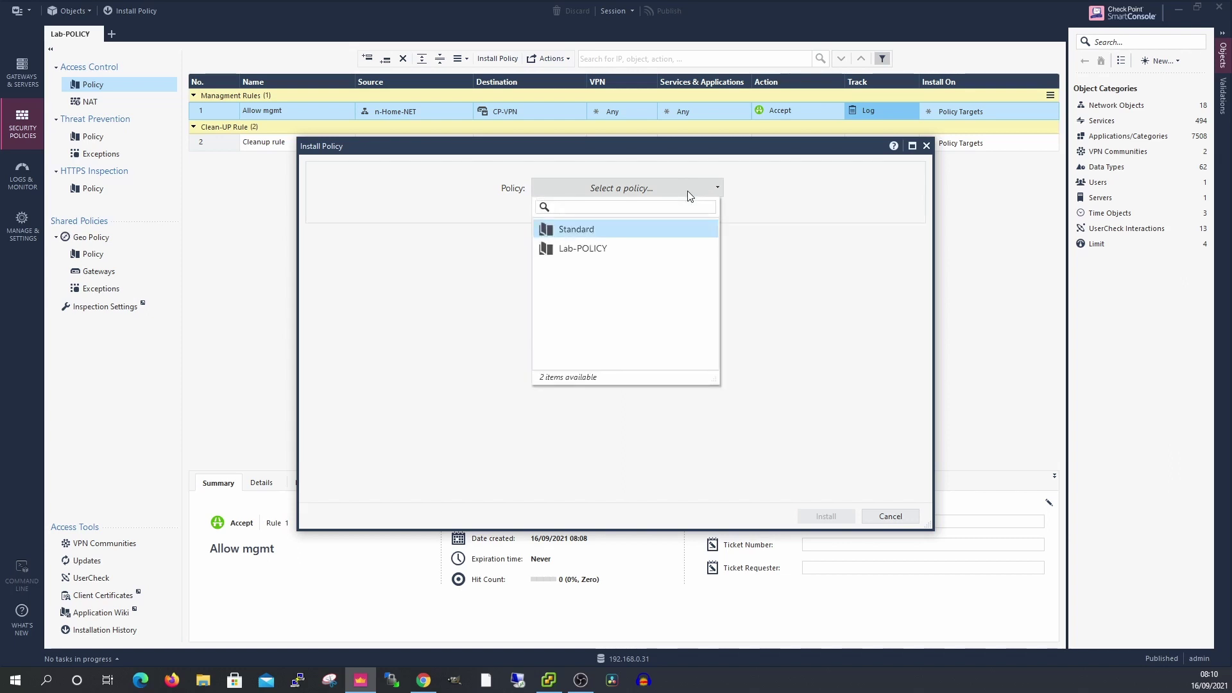
click(585, 251)
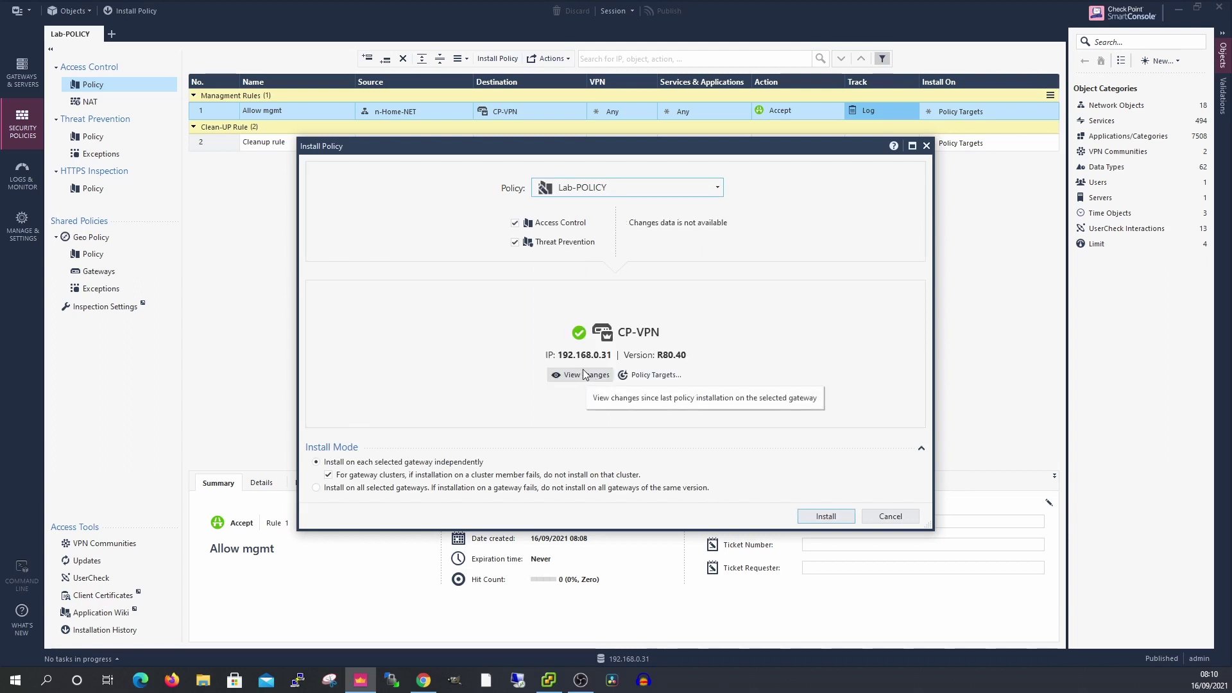
click(826, 517)
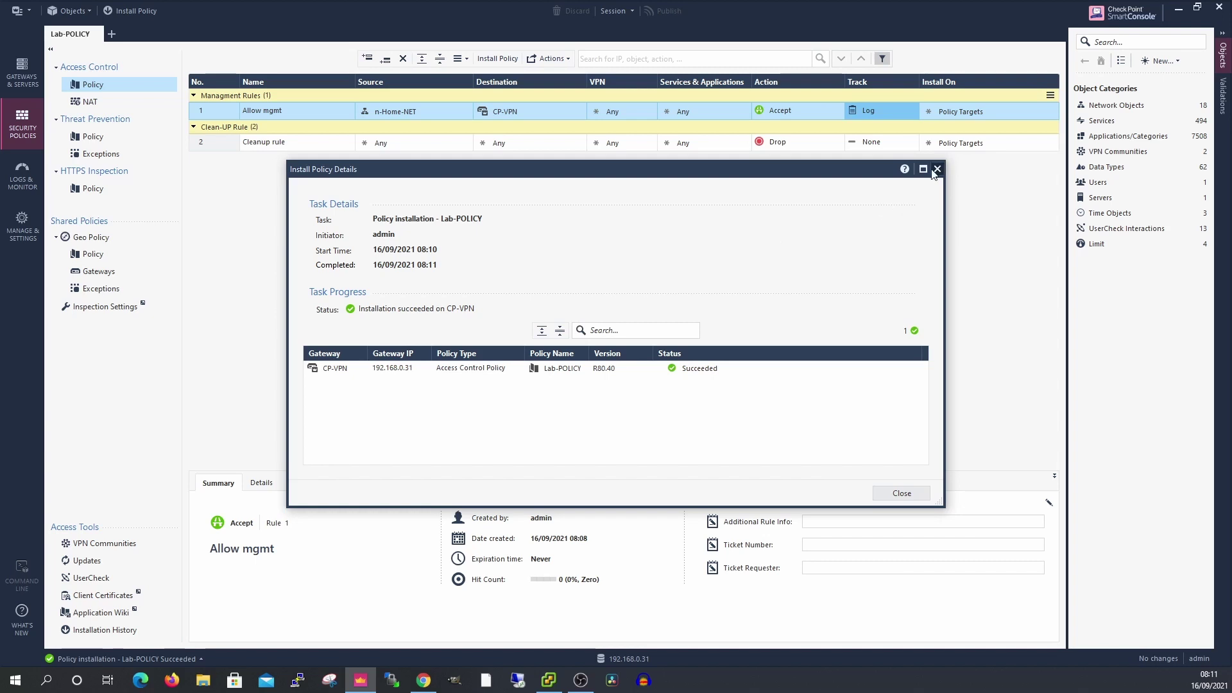
click(937, 169)
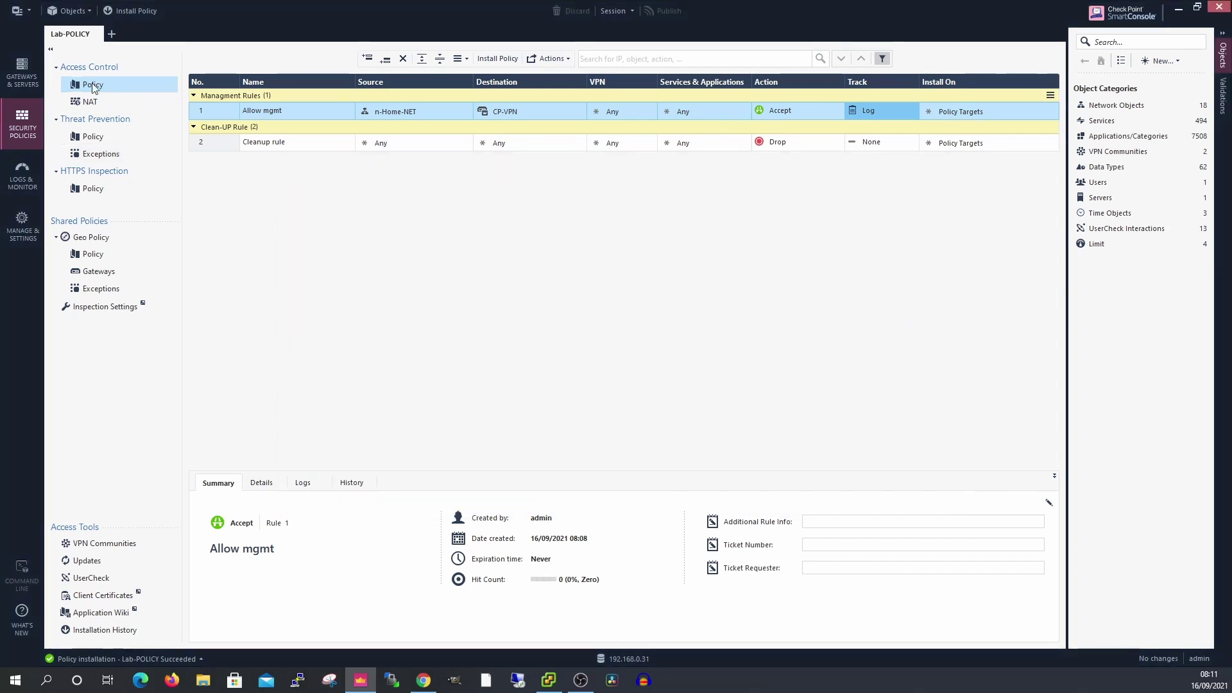
- Review the CP-VPN gateway's general properties and close them without making changes
click(26, 81)
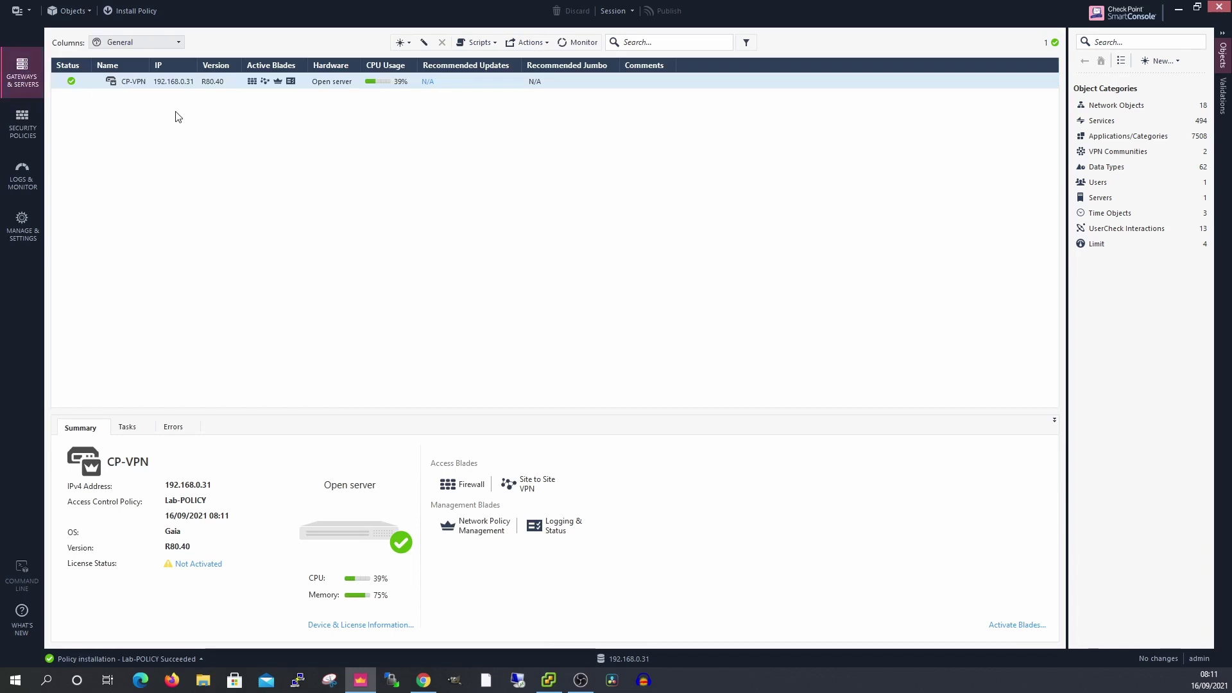
click(170, 85)
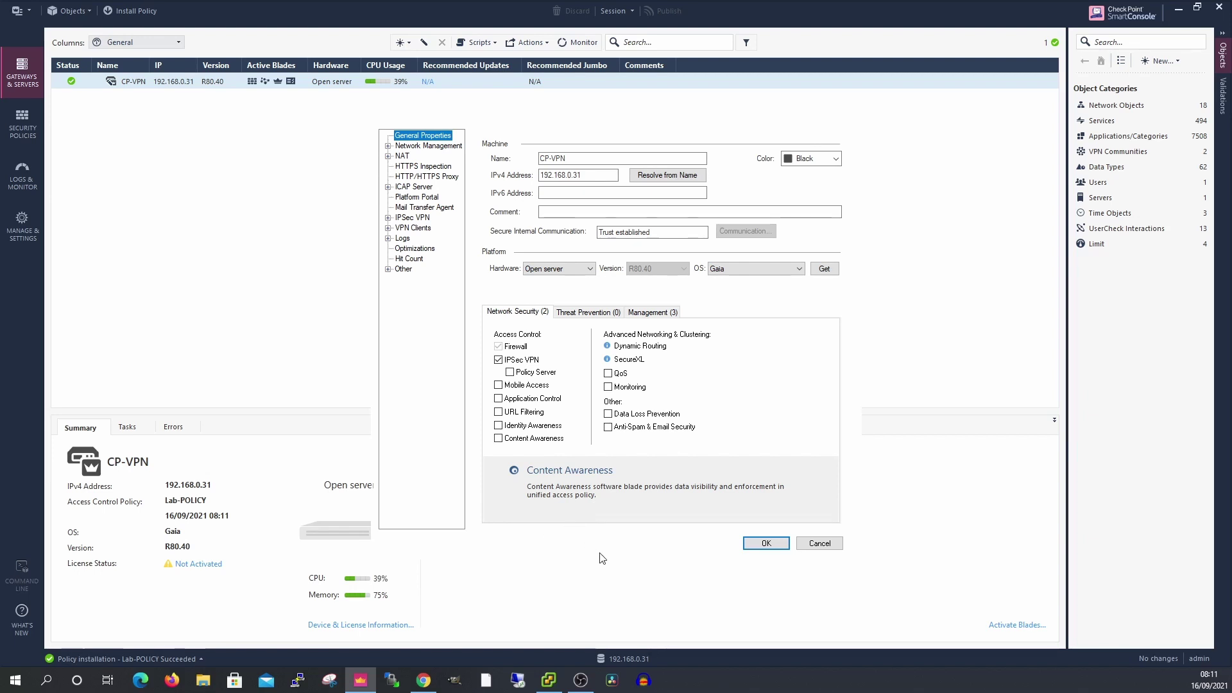
click(819, 543)
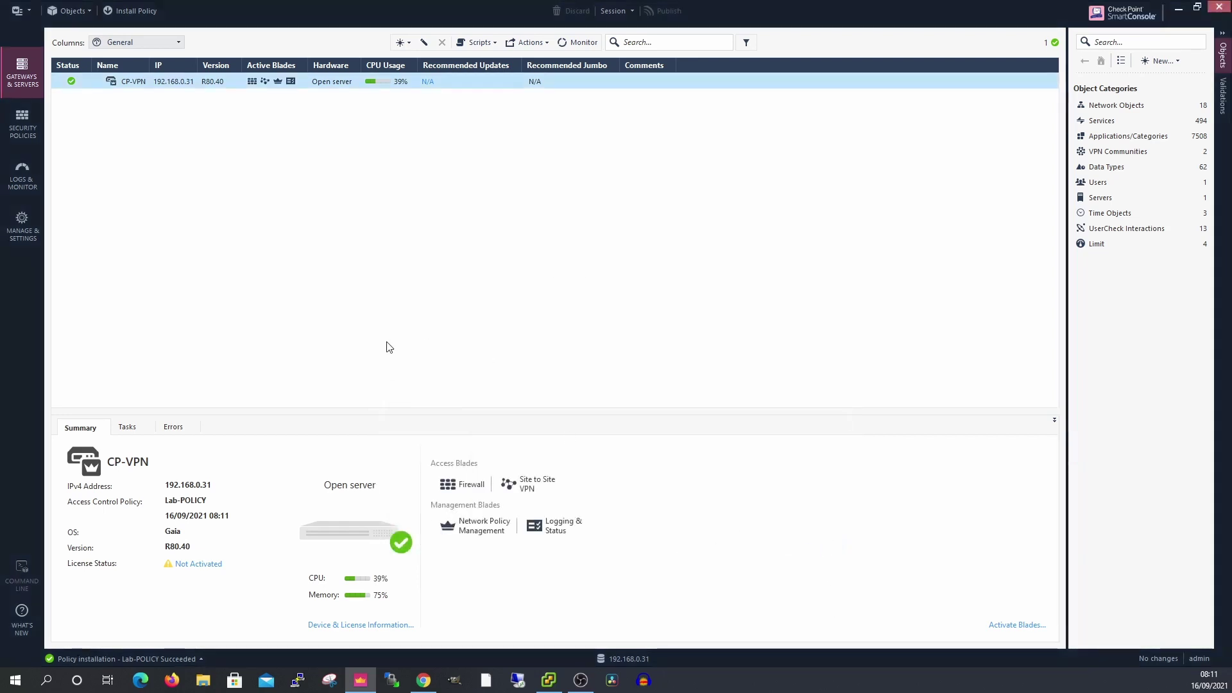